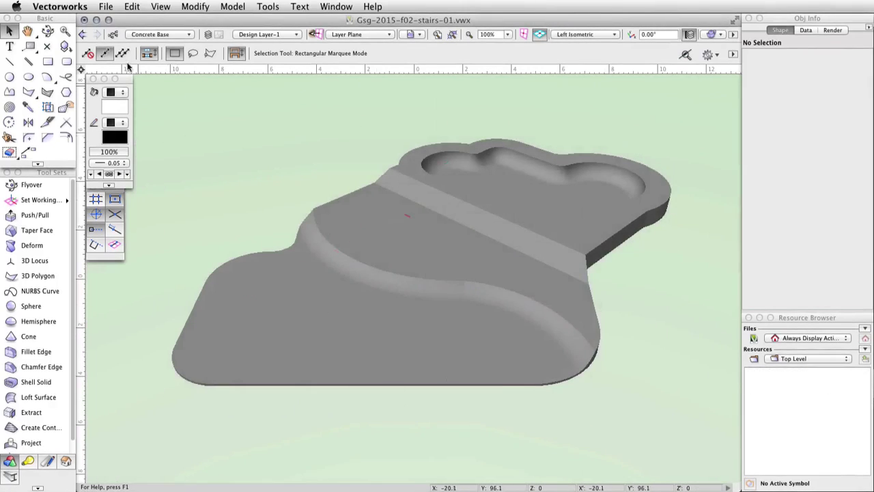
- Open the Organization dialog on its Classes tab, showing Concrete Base, Dimension and None
left_click(116, 39)
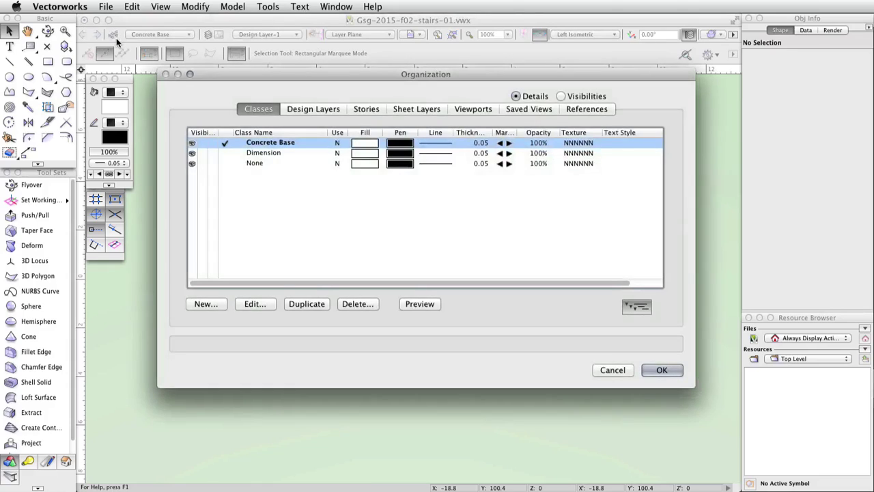
- Create a class named 'Stairs', make it the active class, and close Organization
left_click(215, 305)
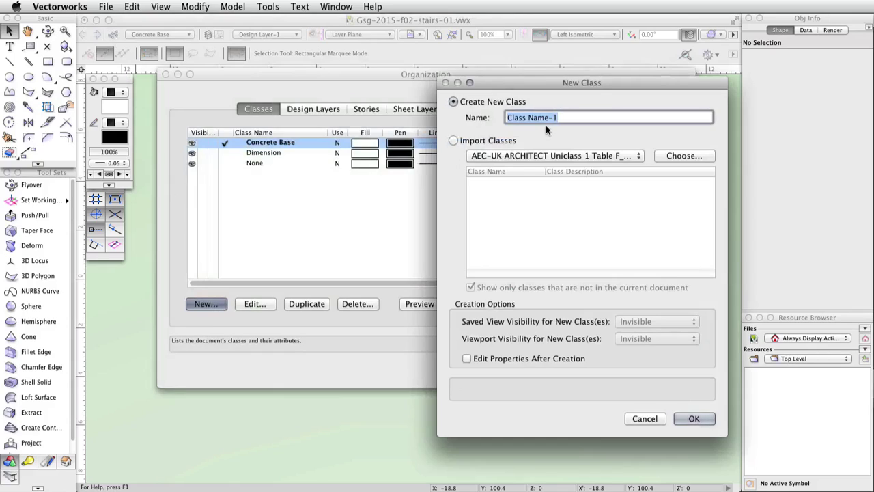
type("Stairs")
left_click(693, 418)
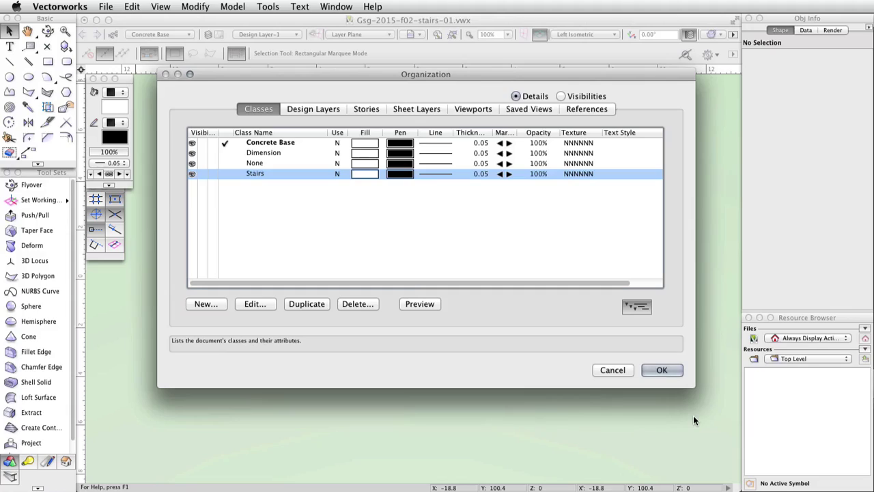
left_click(224, 174)
left_click(662, 370)
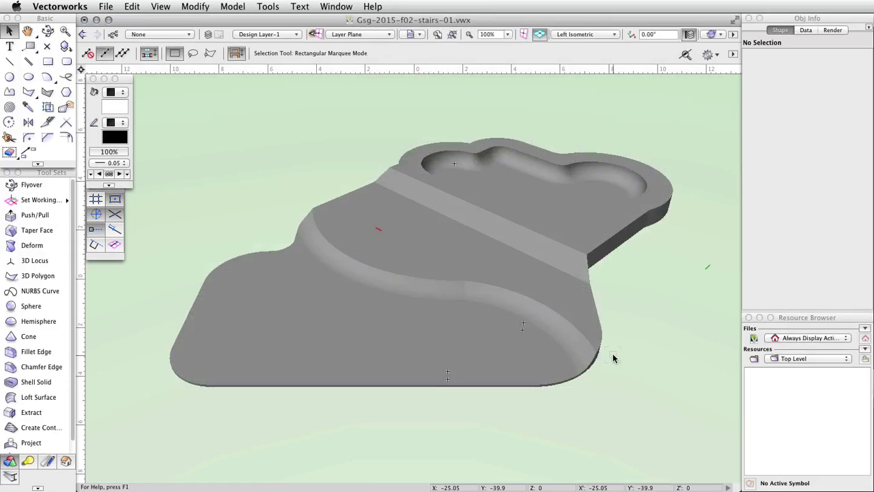
- Switch to Top/Plan view and set a Simple Stair's insertion point on the plan's central band
left_click(612, 34)
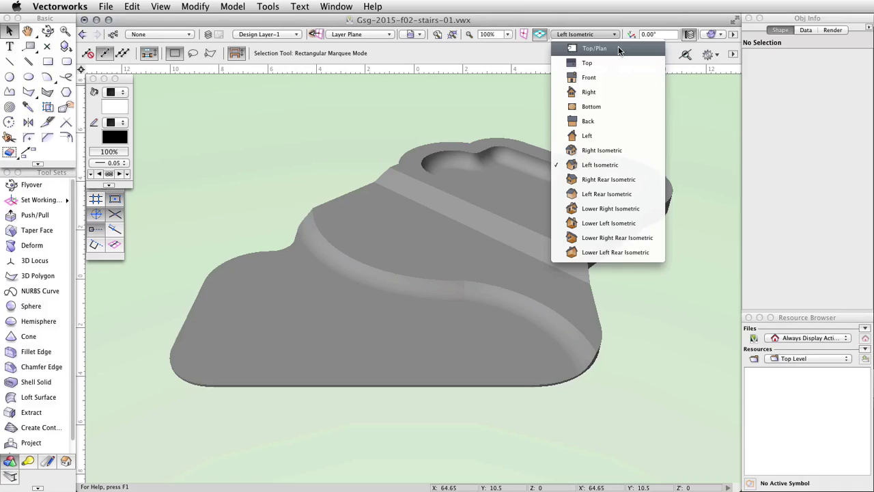
left_click(618, 48)
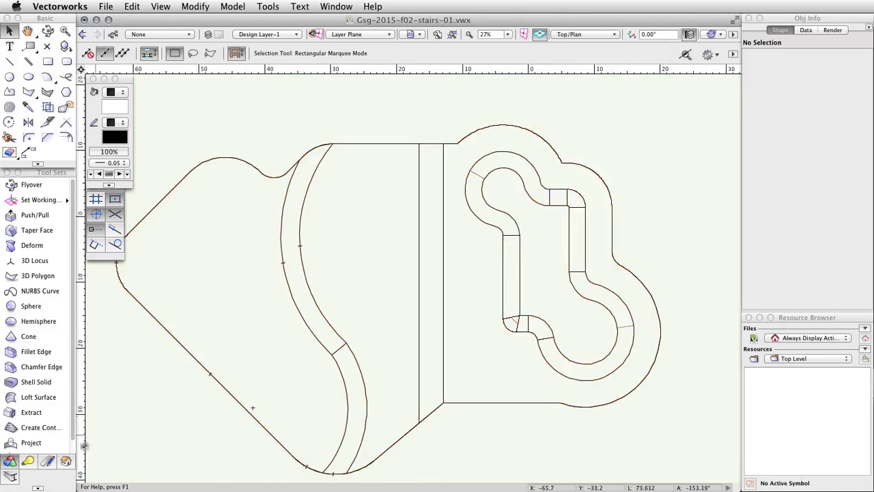
left_click(63, 463)
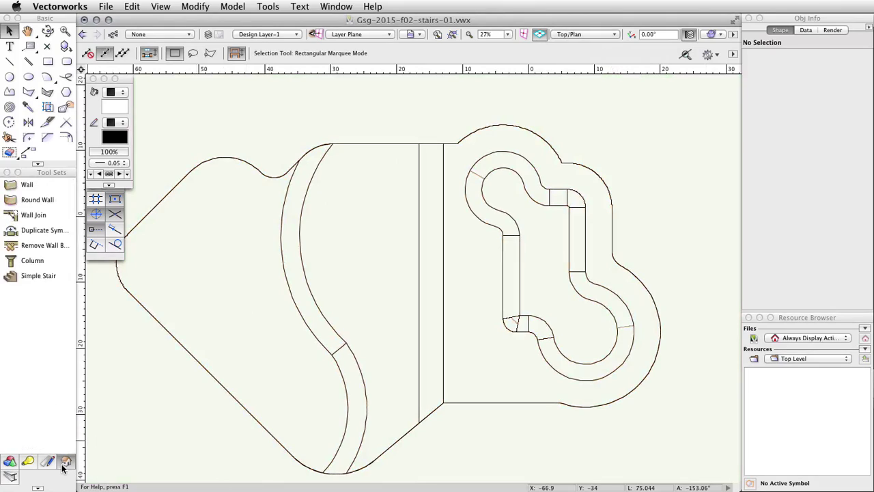
left_click(33, 278)
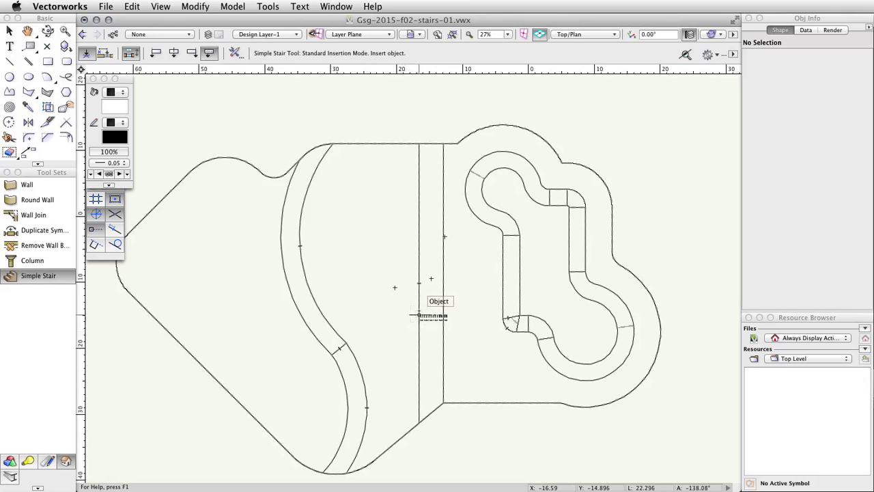
left_click(418, 351)
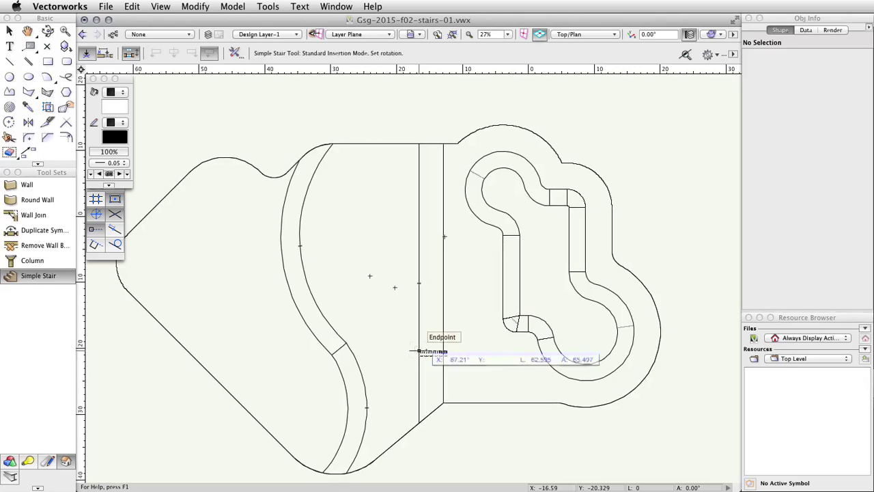
- Place the stair at 0° with width 6, height 1.5, riser 0.2, tread 0.45 and top tread
left_click(471, 350)
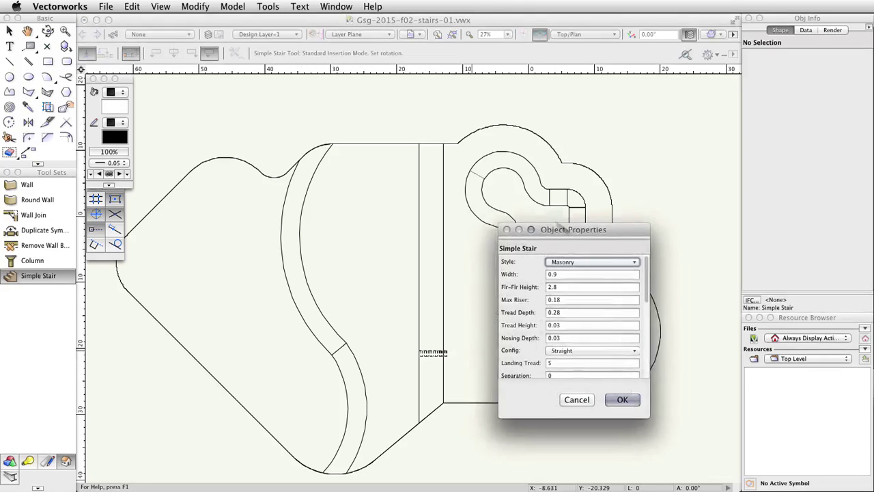
left_click_drag(456, 308, 434, 458)
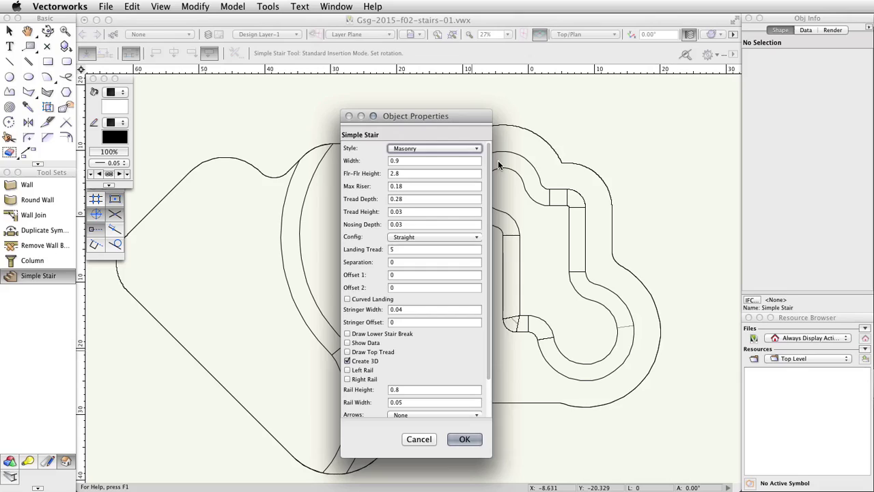
left_click(409, 161)
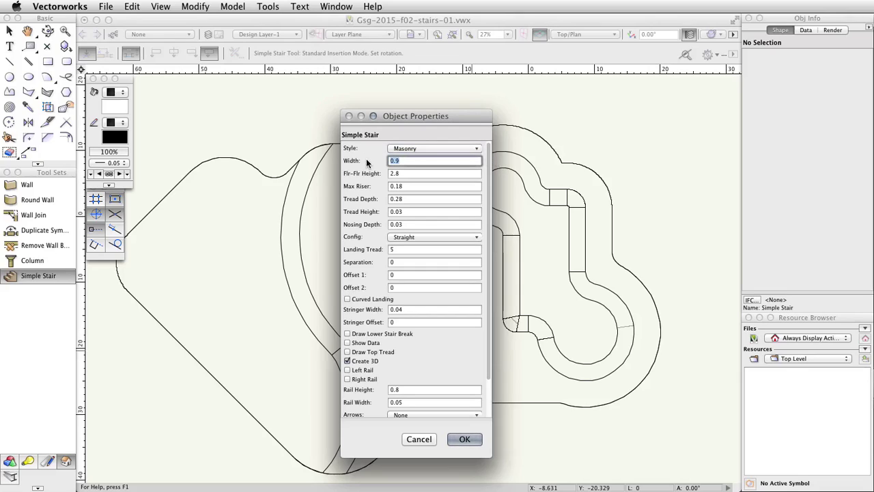
type("6")
key("Tab")
type("1.5")
key("Tab")
type("0.2")
key("Tab")
type("0.45")
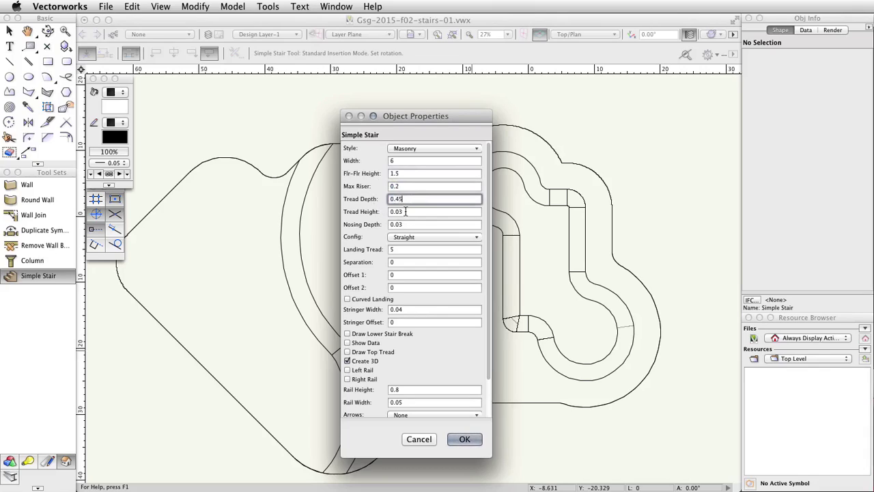
key("Tab")
left_click(348, 352)
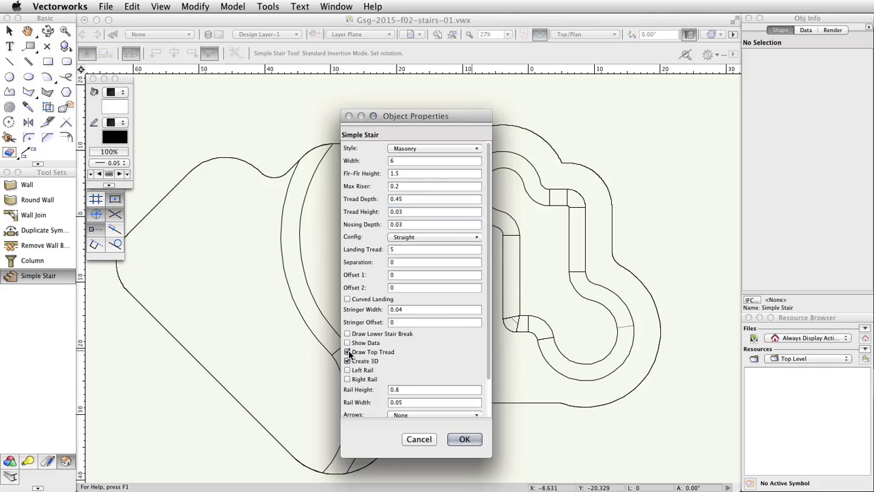
left_click(464, 439)
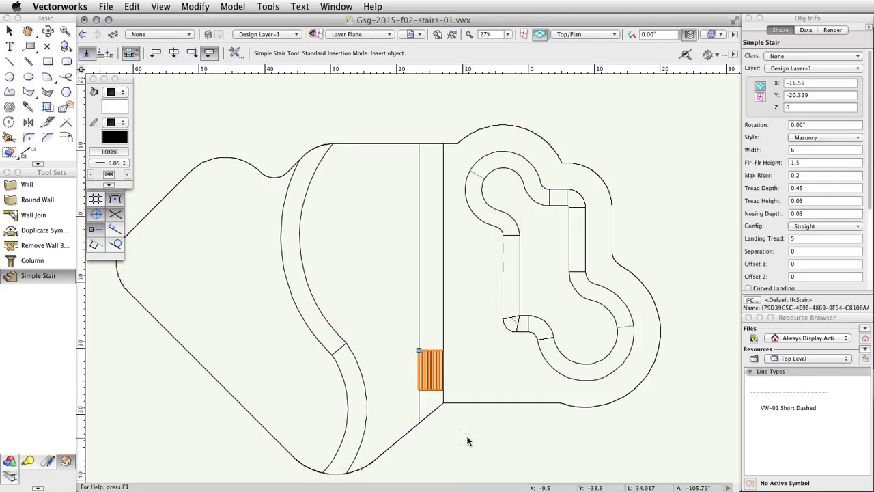
- Move the stair by its lower-right corner to 3.5 directly above the base band corner
key("x")
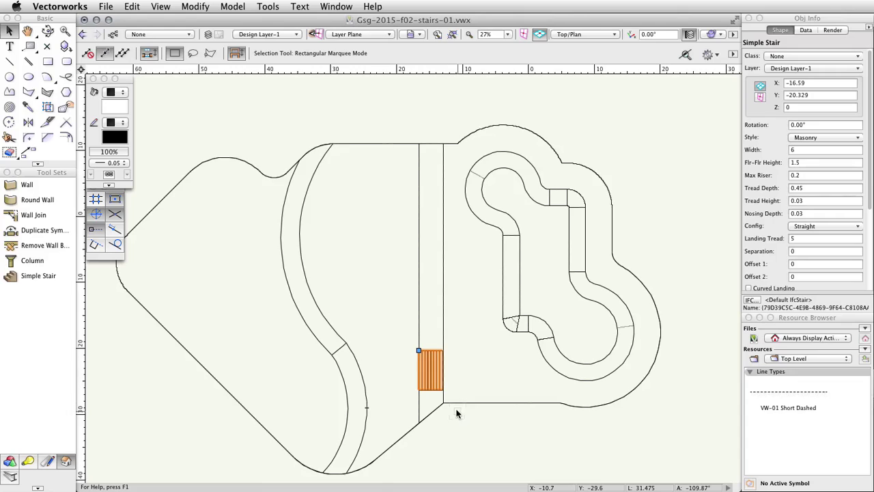
scroll(453, 404, "up", 5)
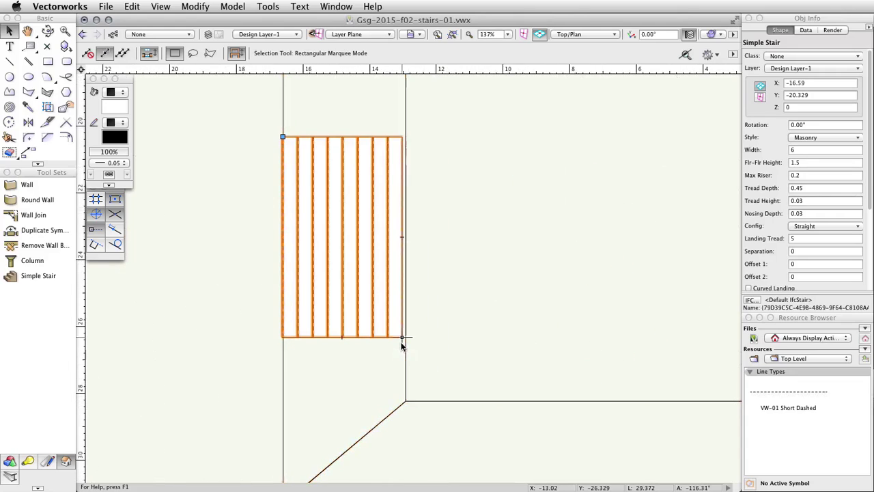
left_click_drag(400, 340, 406, 402)
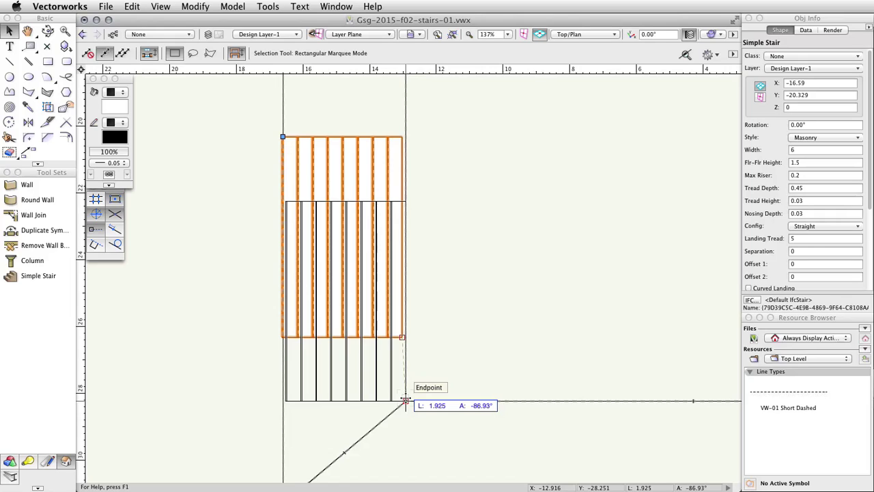
key("g")
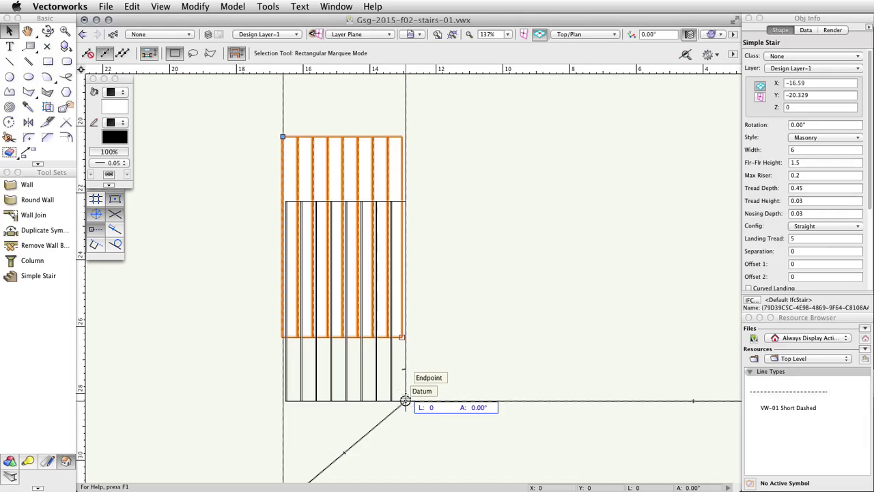
key("Tab")
type("3.5")
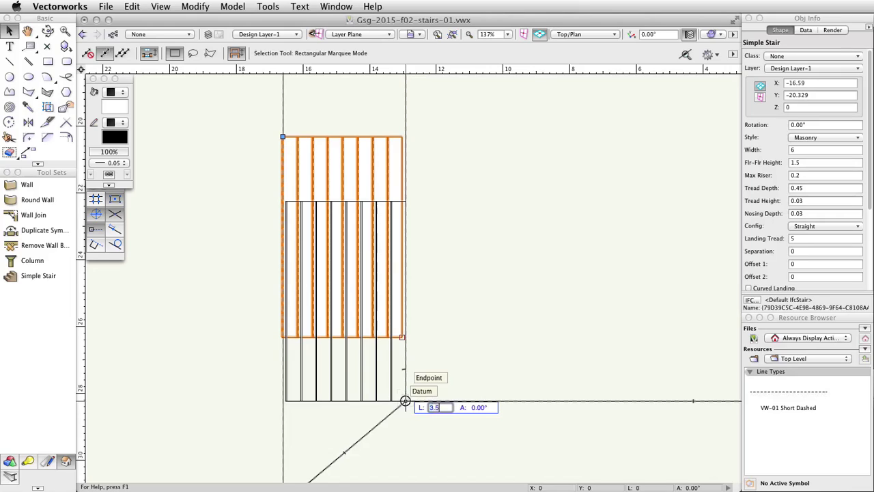
key("Tab")
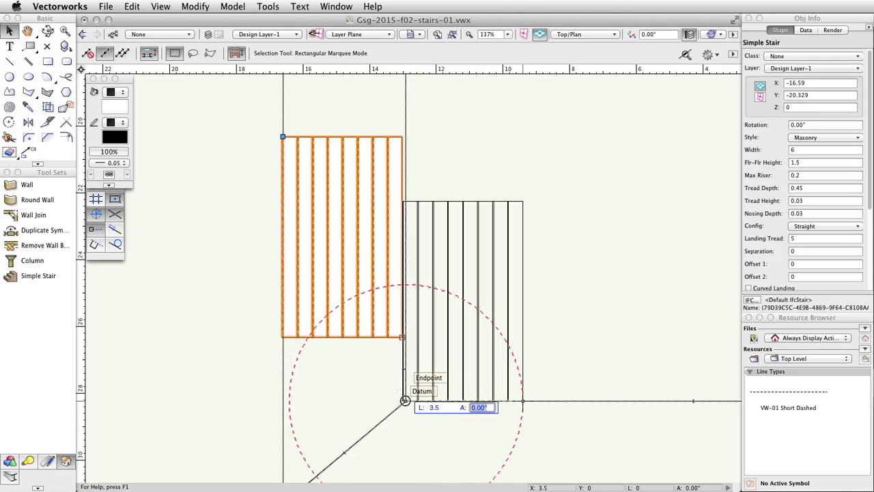
left_click(406, 284)
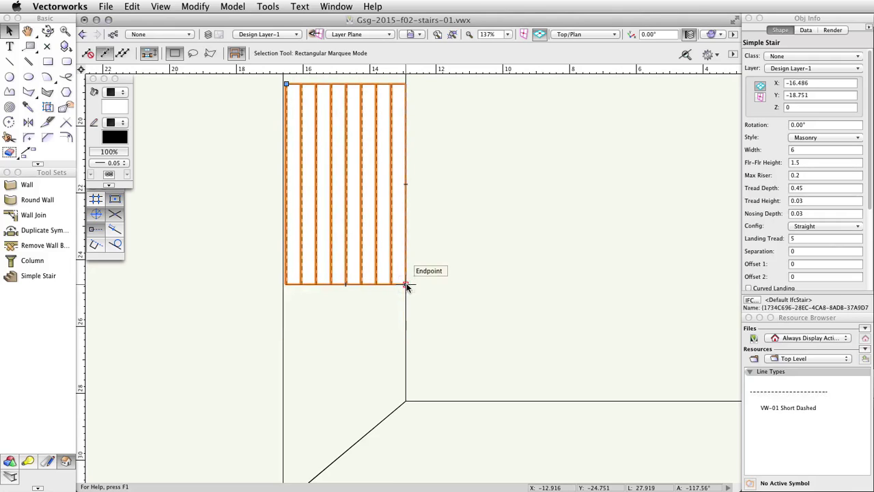
- Switch to Left Isometric view and set the stair's Z elevation to 1.5
left_click(611, 35)
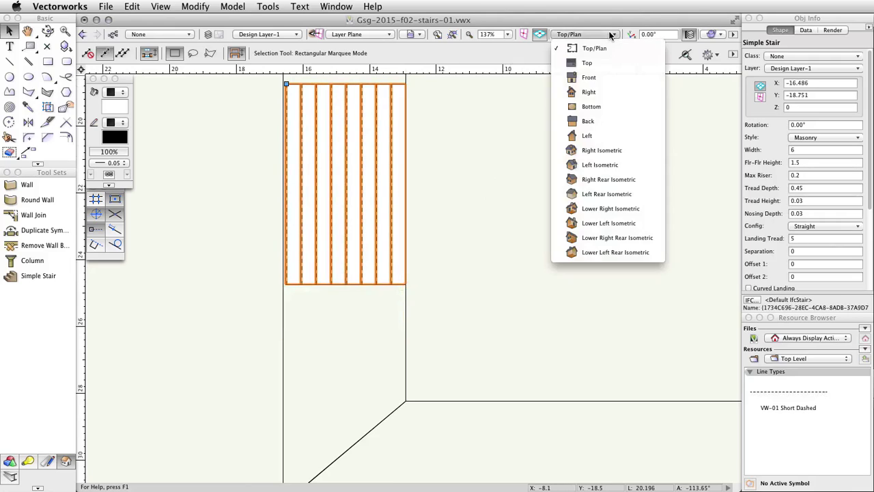
left_click(642, 168)
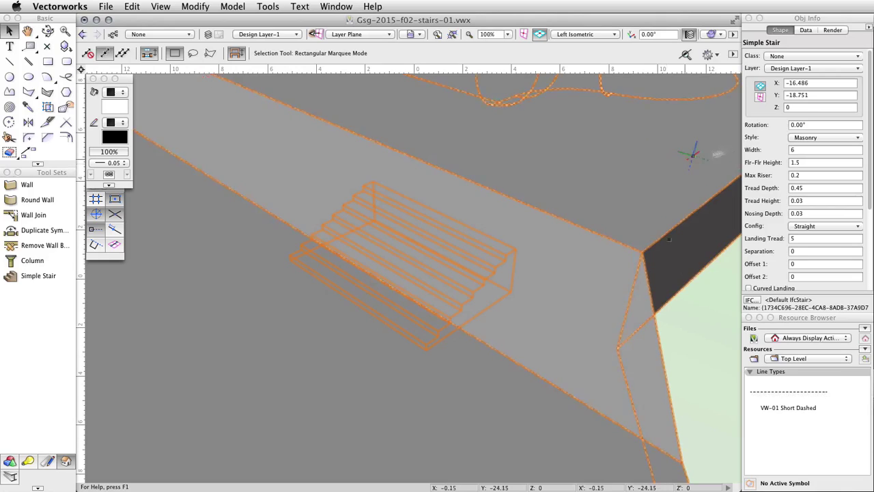
left_click(800, 107)
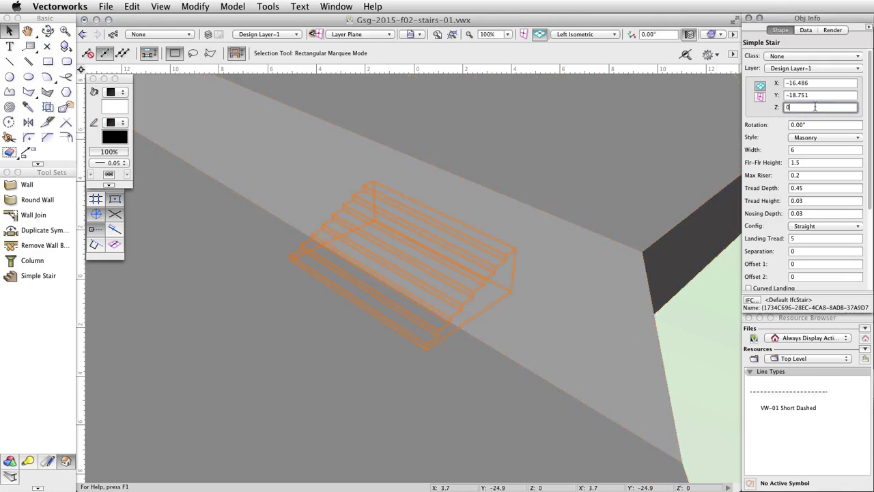
type("1.5")
key("Return")
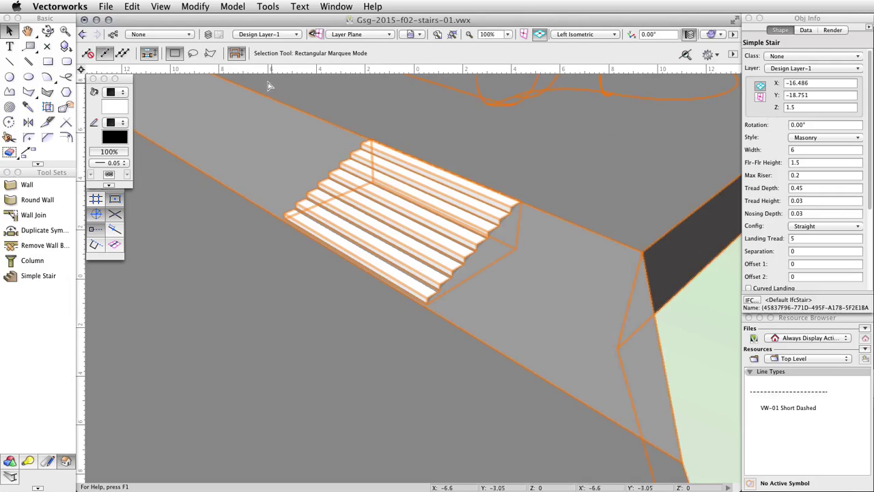
left_click(48, 31)
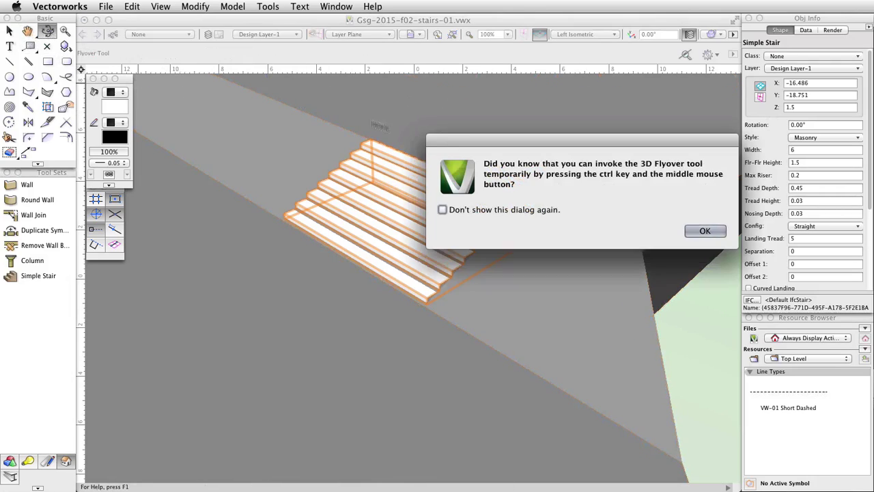
- Dismiss the Flyover tip, pan the 3-D stair view to the right, and show the 3D Modeling tools
left_click(703, 232)
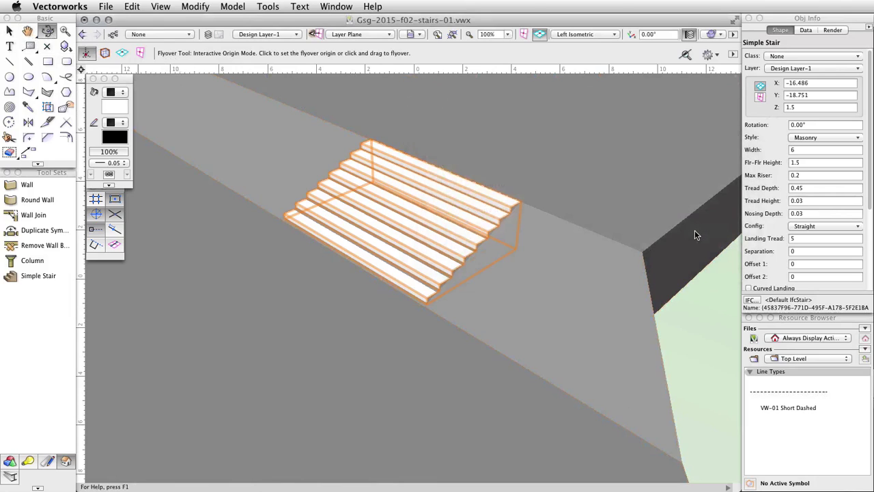
left_click_drag(425, 302, 421, 367)
scroll(426, 318, "up", 3)
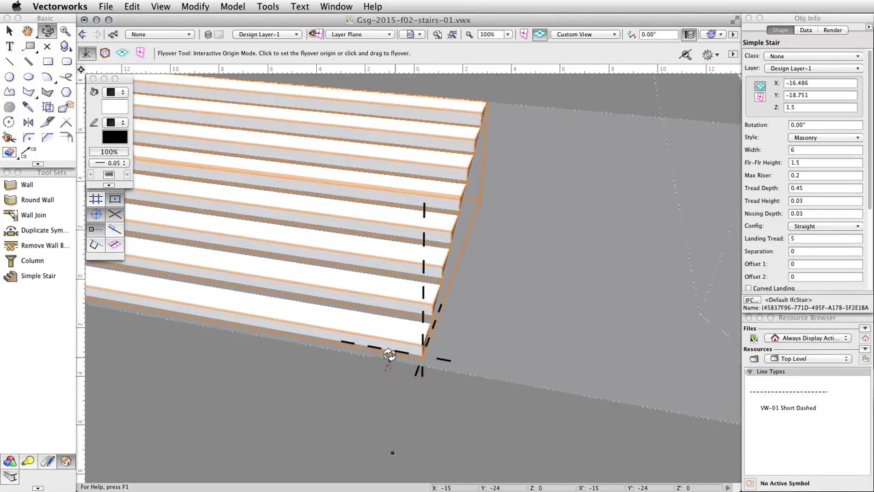
left_click(25, 30)
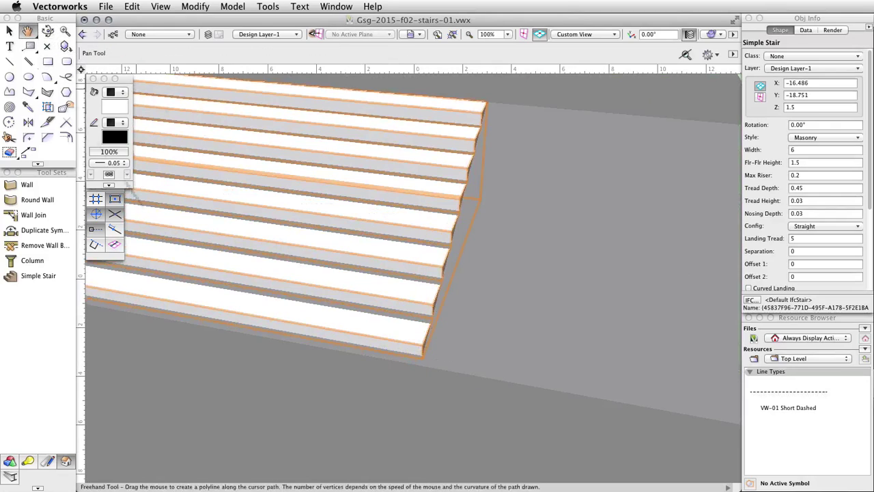
left_click_drag(243, 354, 308, 375)
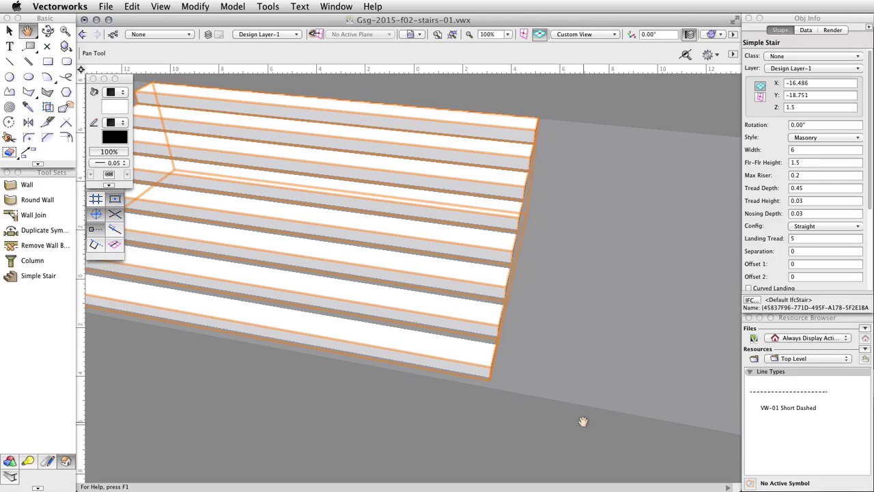
left_click(8, 462)
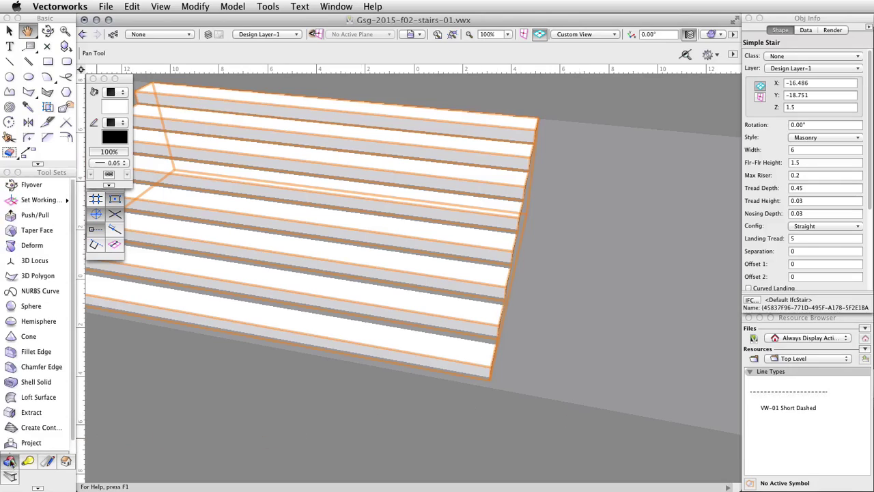
left_click(62, 230)
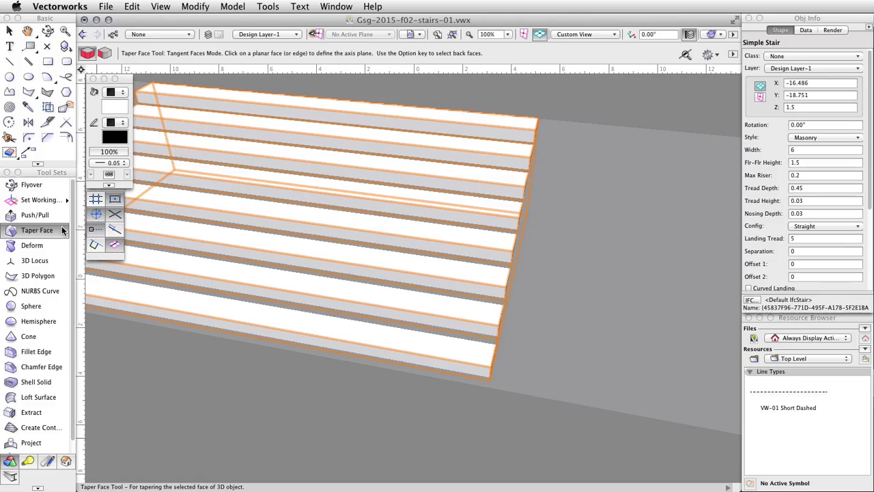
- Taper the concrete base's side face about 42.55° around its top edge, then return to Top/Plan
left_click(629, 97)
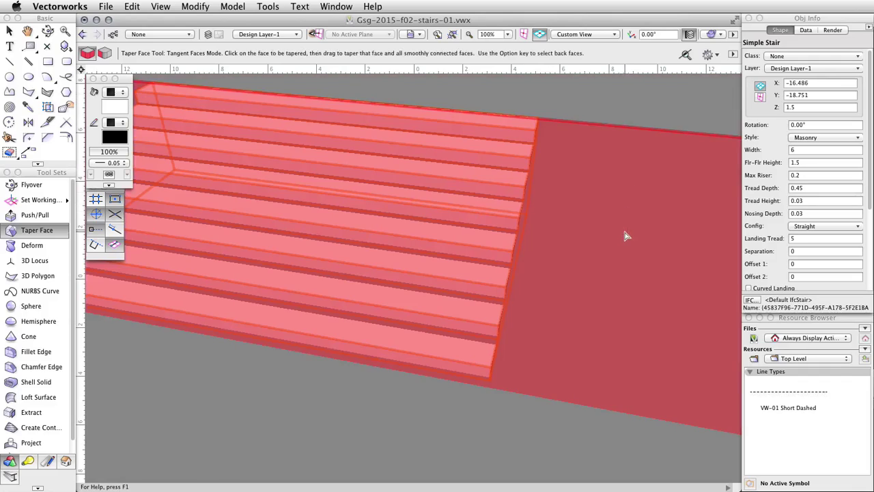
left_click_drag(626, 235, 412, 367)
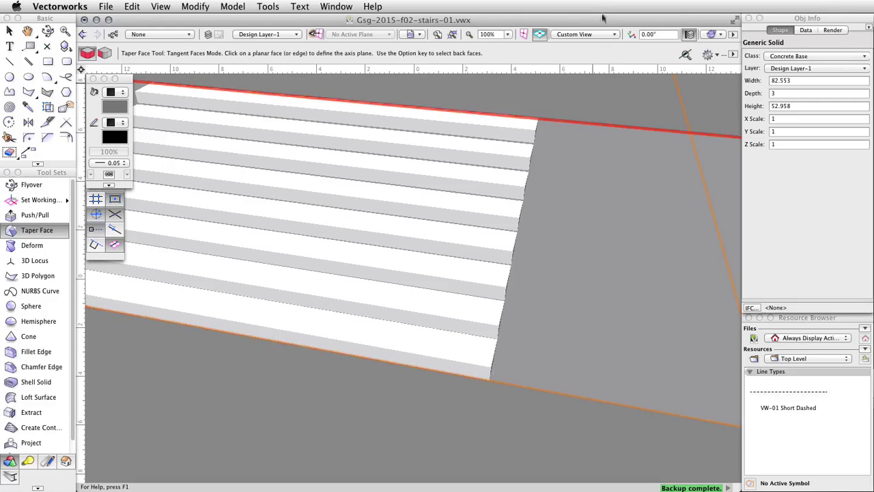
left_click(601, 34)
left_click(630, 51)
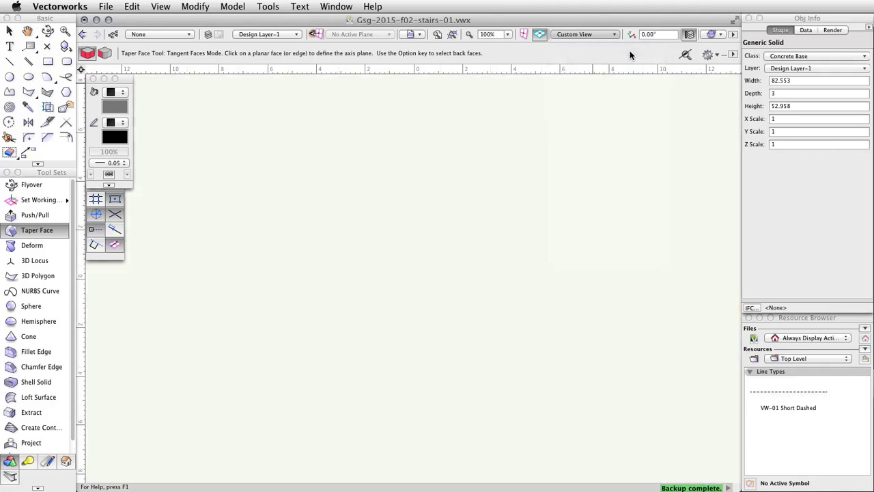
- Duplicate the stair 27.432 straight up the walkway to Y 8.681
key("x")
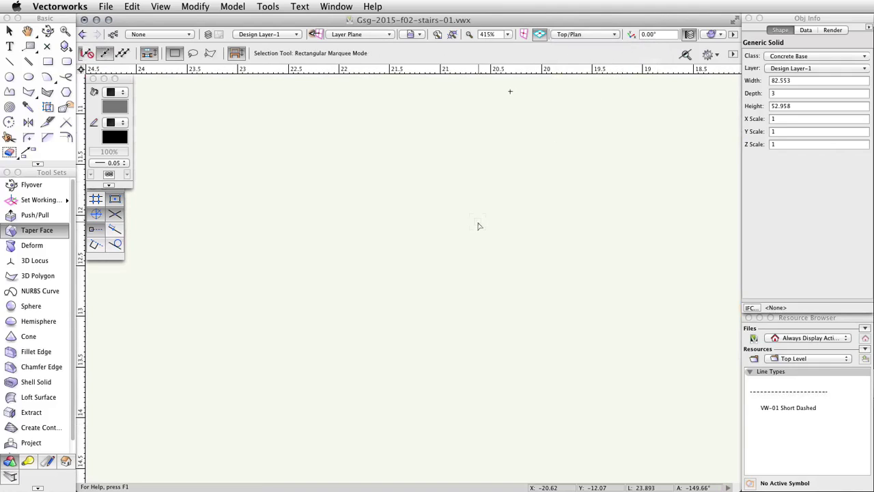
scroll(480, 224, "down", 10)
left_click(516, 274)
key("h")
left_click_drag(559, 229, 509, 289)
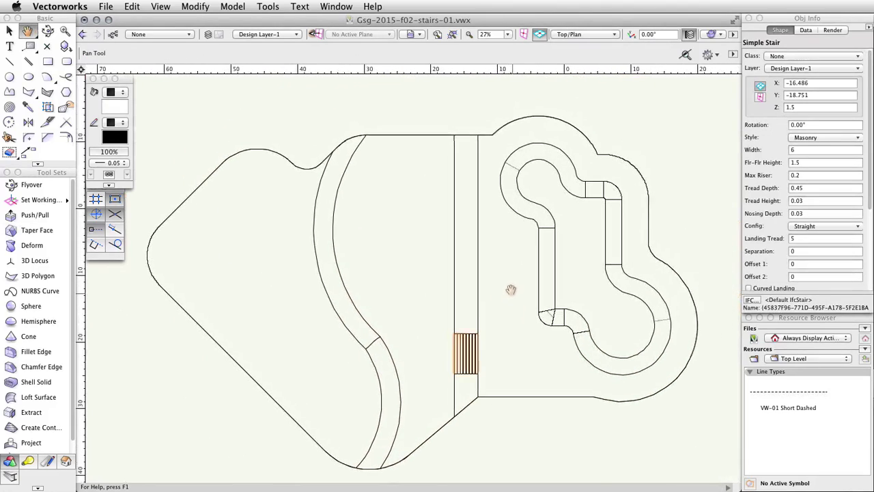
key("x")
left_click_drag(465, 347, 468, 170)
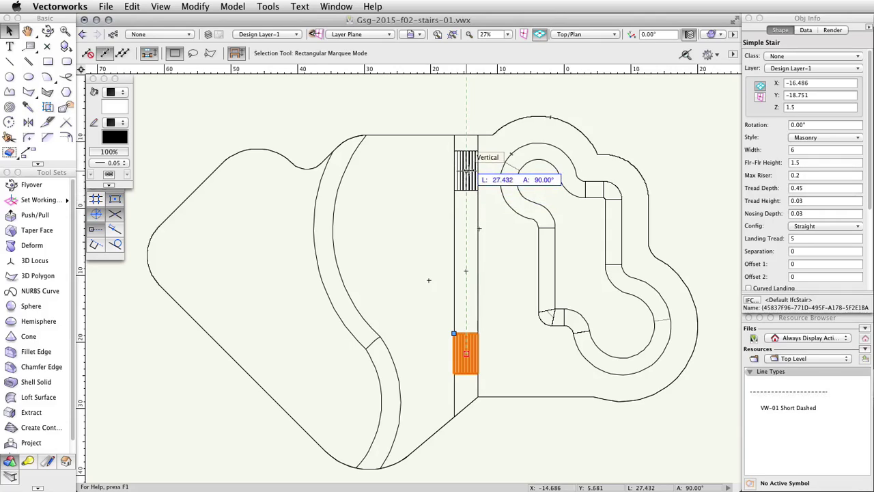
left_click_drag(467, 171, 476, 162)
left_click_drag(467, 170, 468, 171, "alt")
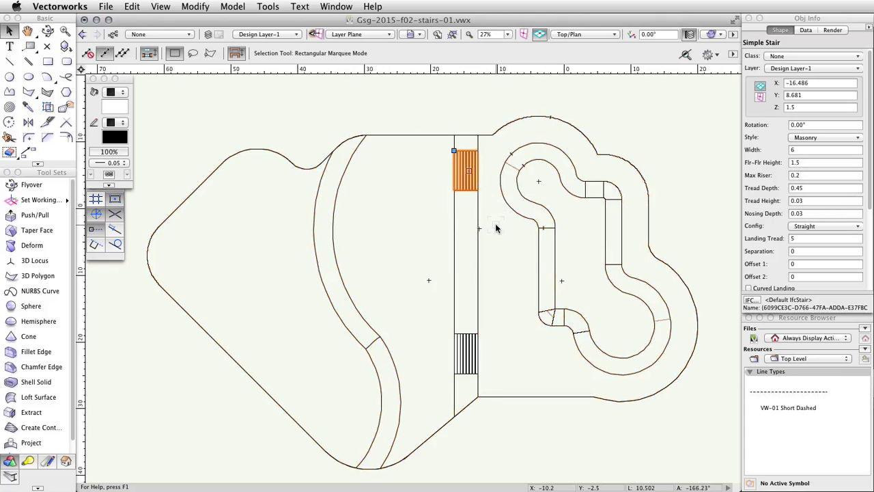
- Change the copied stair's width to 4.5
left_click(802, 149)
type("4.")
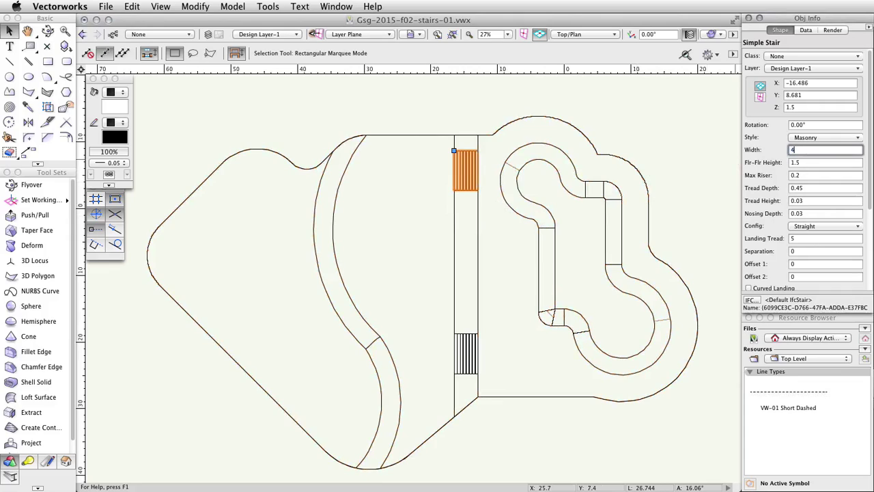
type("5")
key("Return")
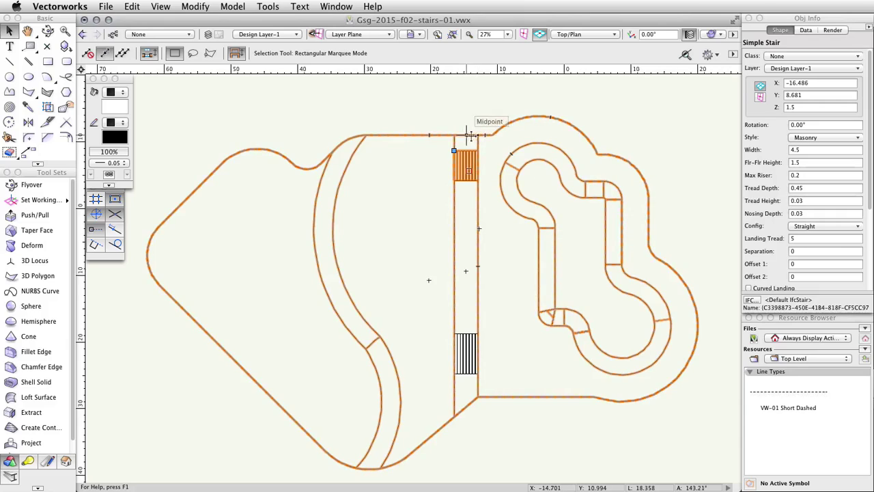
- Position the stair 5 units below the walkway's top edge, at Y 5.994
scroll(470, 135, "up", 5)
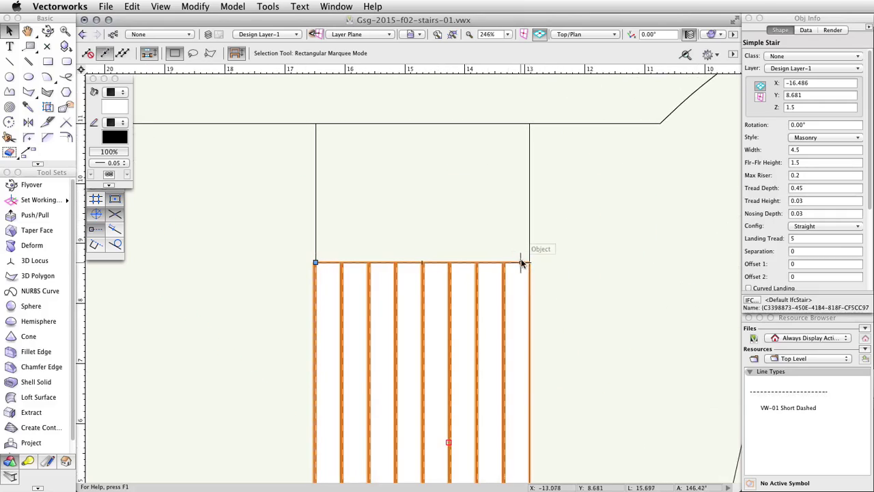
left_click_drag(530, 262, 530, 123)
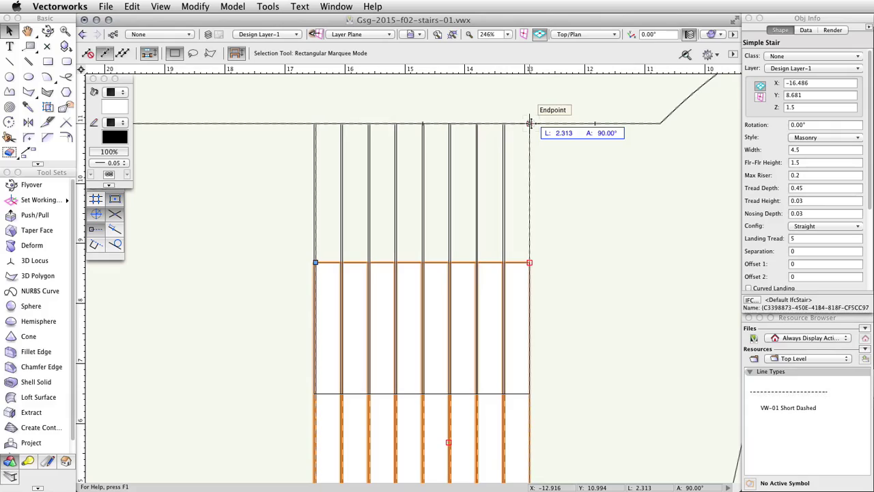
left_click_drag(530, 124, 529, 123)
key("Tab")
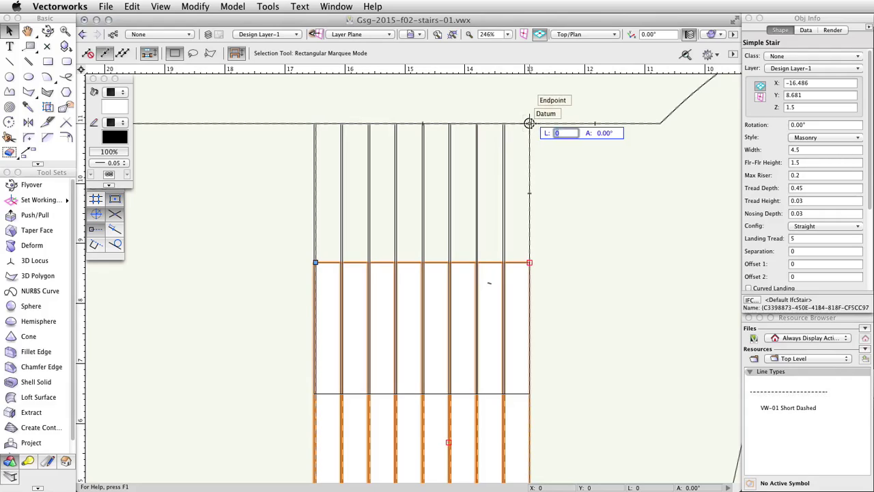
type("5")
key("Tab")
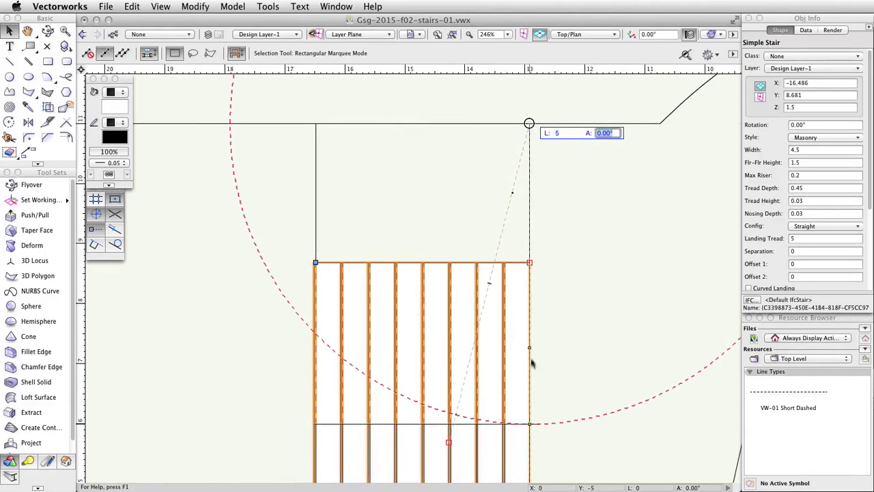
left_click(530, 423)
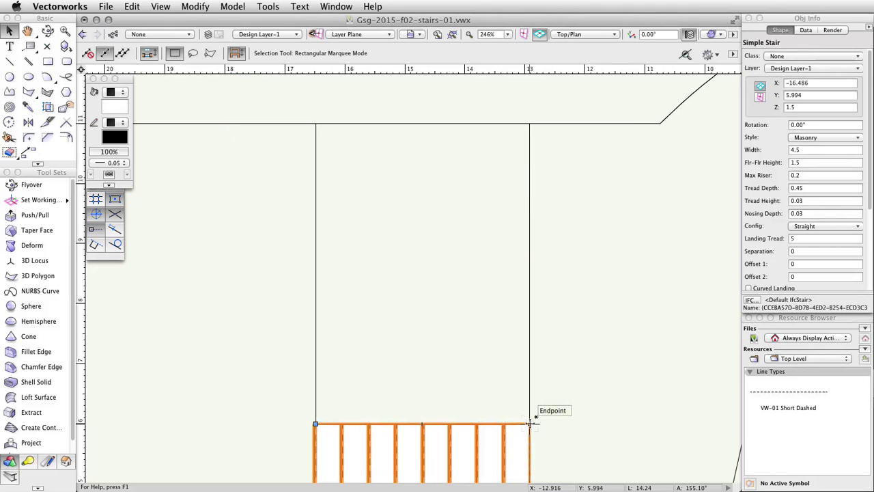
scroll(550, 428, "down", 3)
middle_click_drag(567, 443, 498, 312)
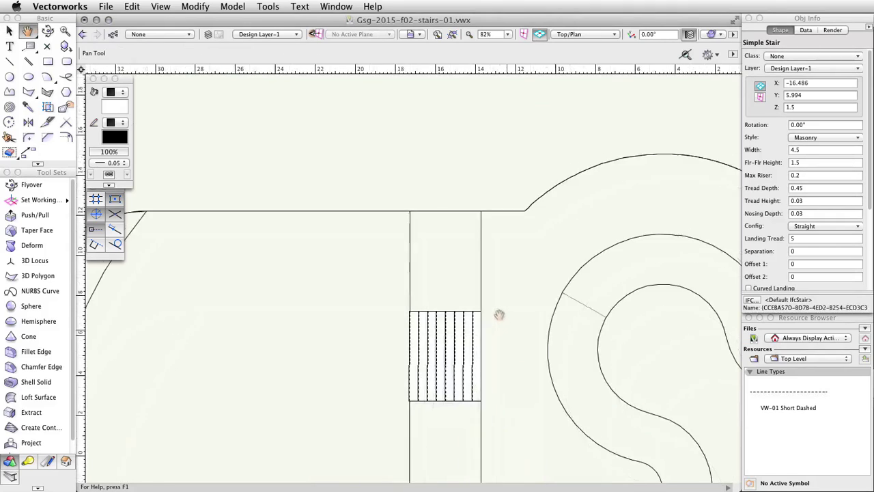
- Switch to the Left Isometric view and select both stairs and the concrete base
left_click(602, 36)
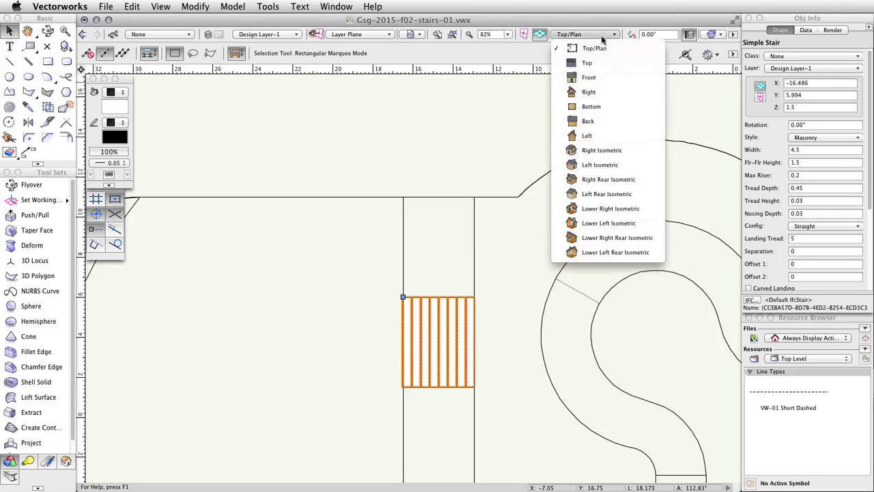
left_click(635, 164)
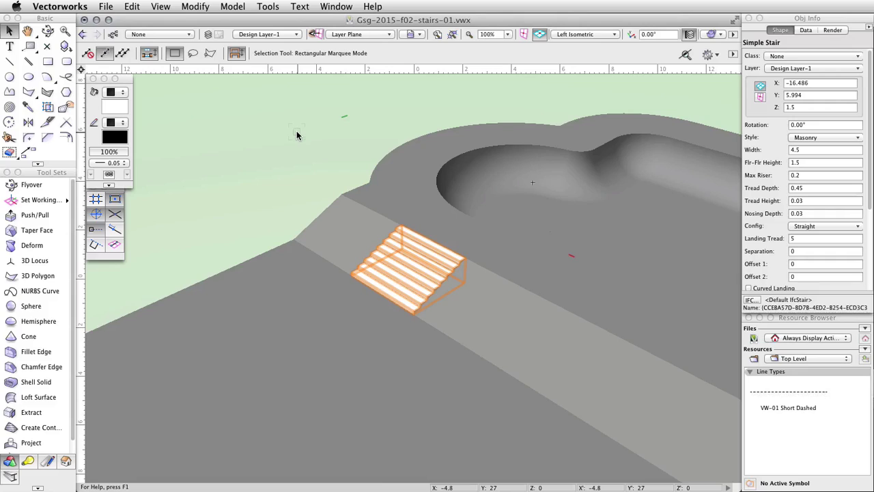
scroll(297, 136, "down", 5)
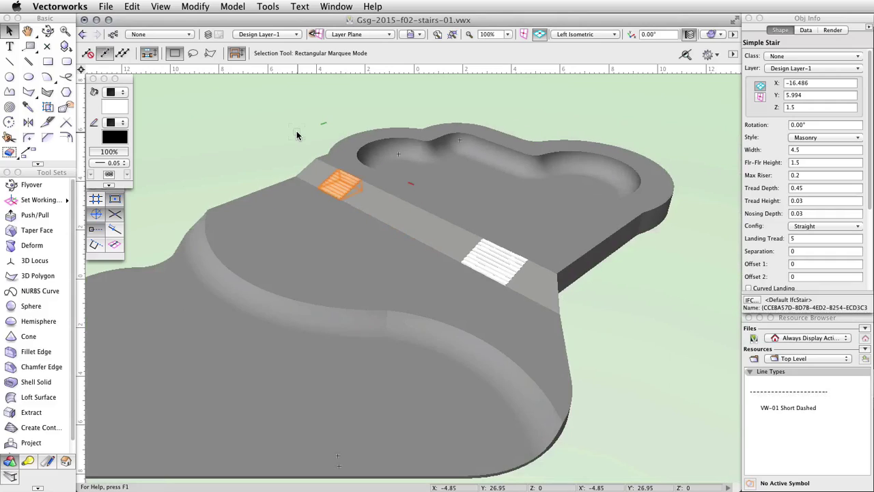
left_click(502, 251, "shift")
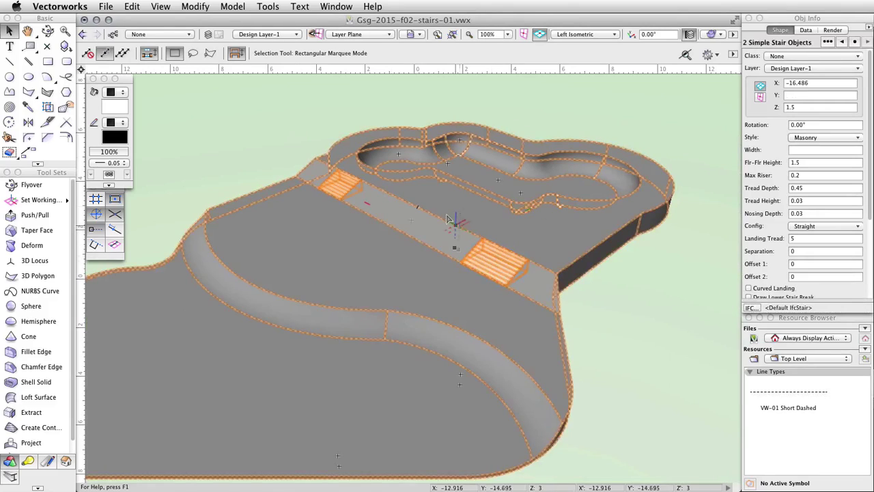
left_click(448, 219, "shift")
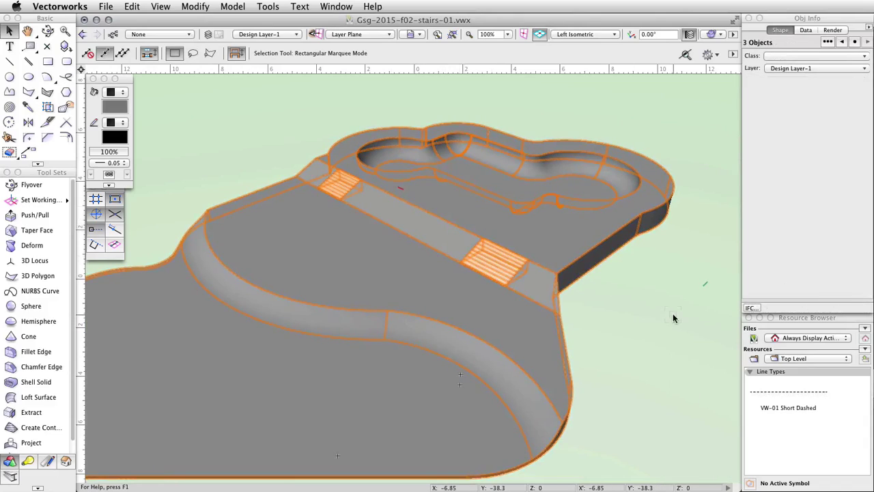
- Join the stairs and base with Model > Add Solids, then reselect the combined solid
left_click(233, 7)
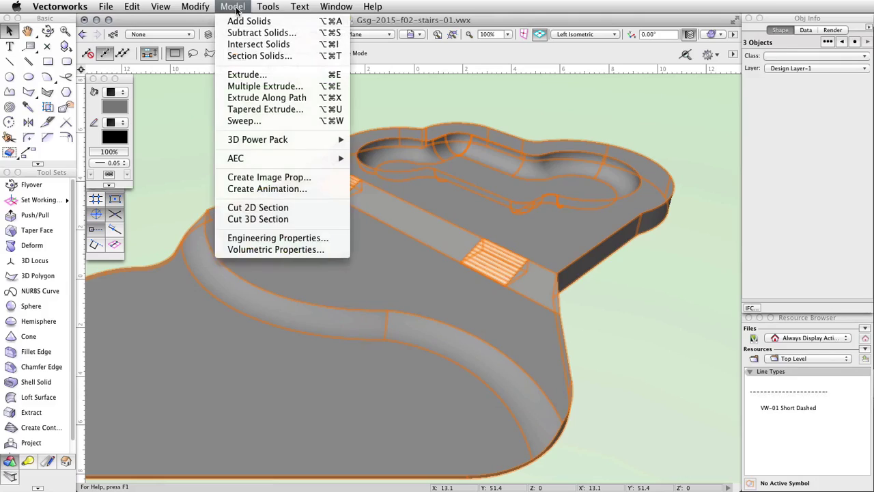
left_click(305, 22)
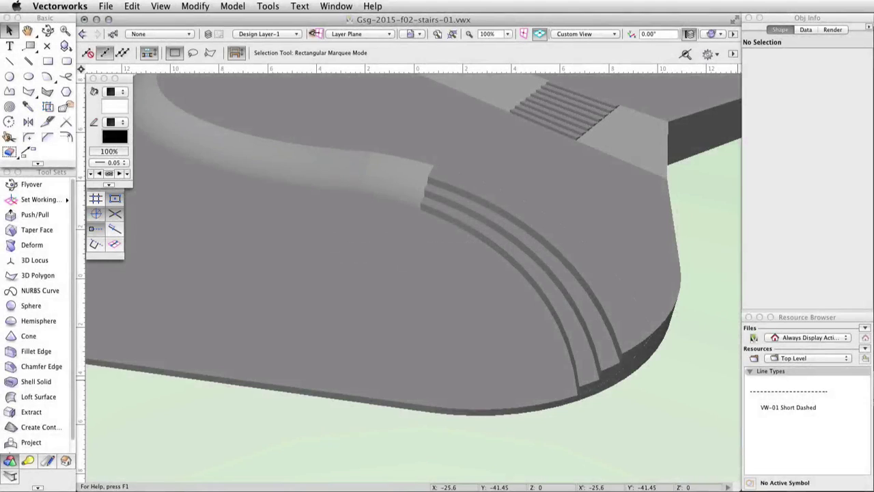
key("1")
key("super+a")
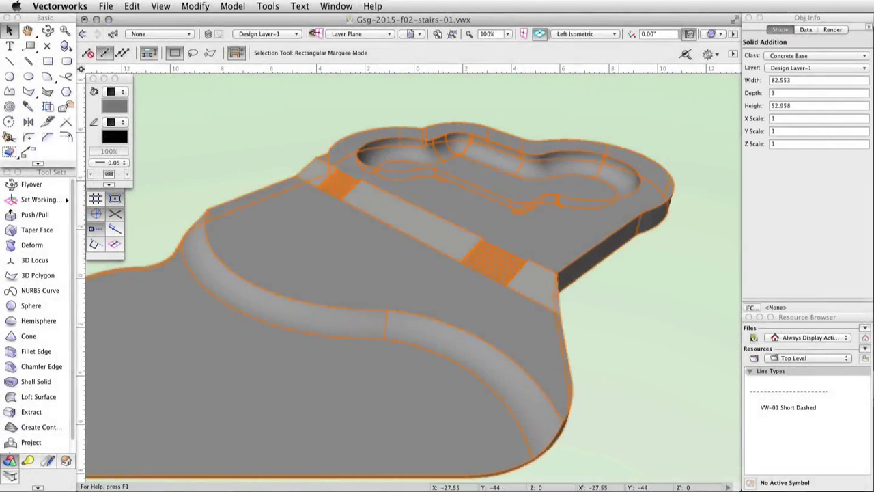
left_click(586, 34)
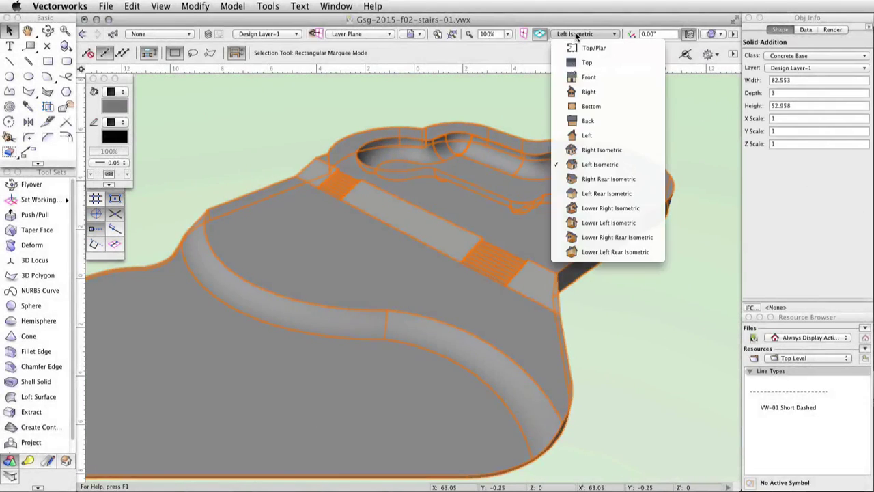
- Back in Top/Plan, draw a line from the inner curve's endpoint to the outer curve's endpoint
left_click(626, 48)
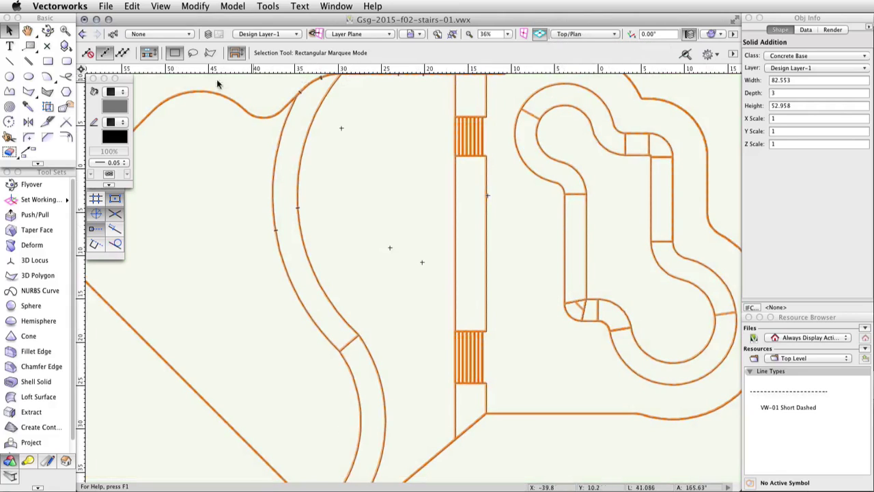
left_click(10, 61)
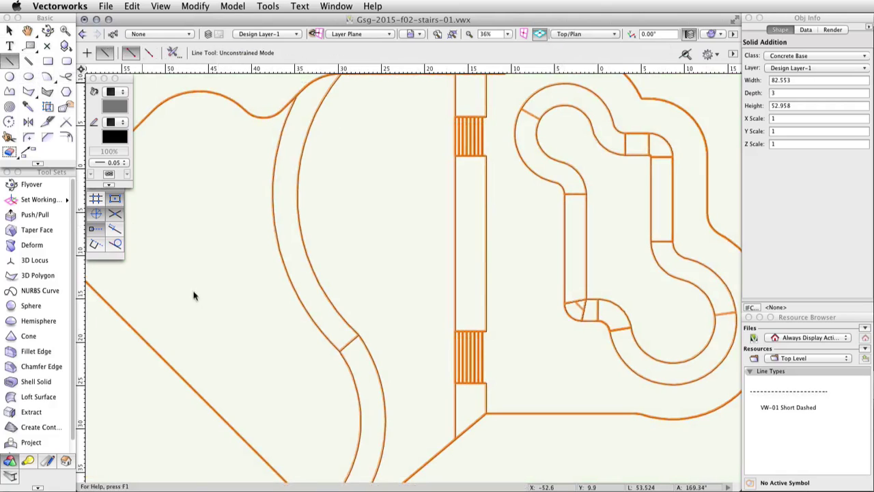
scroll(422, 262, "up", 3)
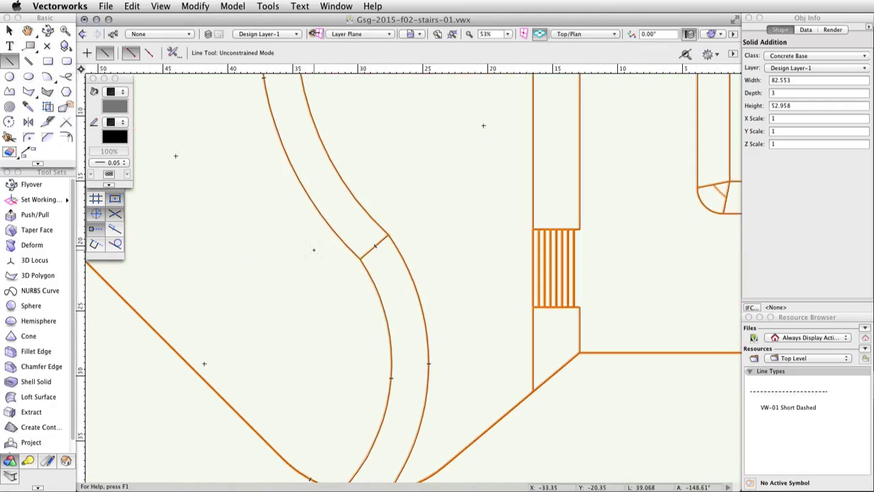
left_click(359, 258)
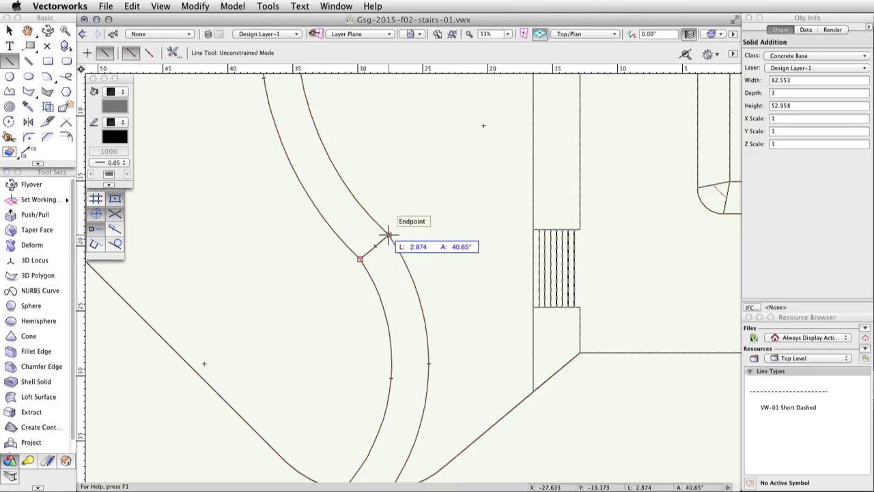
left_click(388, 236)
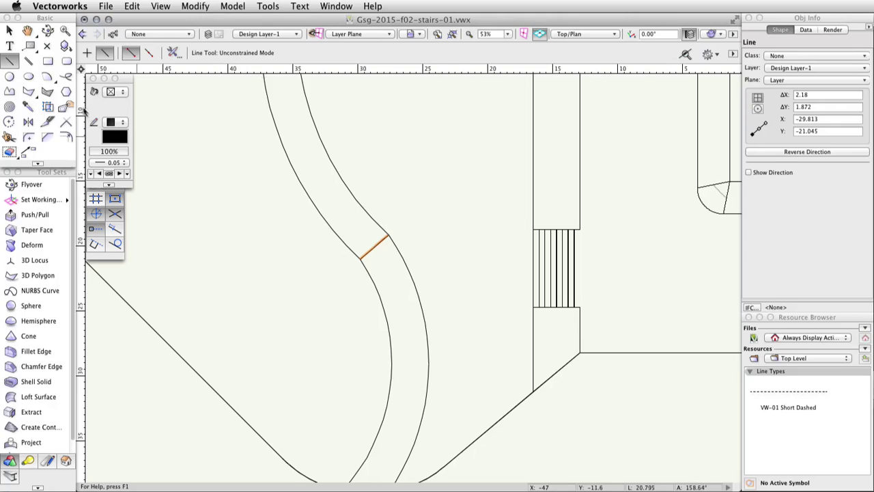
left_click(49, 79)
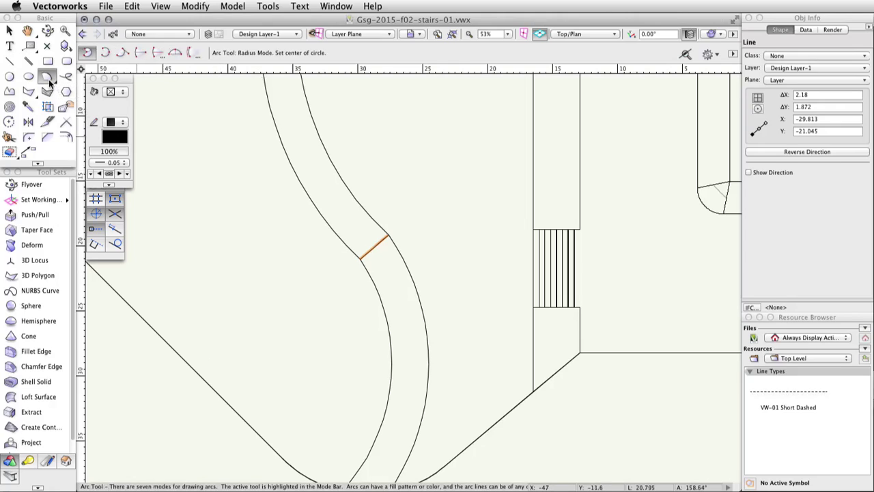
- Draw three-point arcs tracing the band's inner curve, outer curve and short bottom edge
left_click(105, 56)
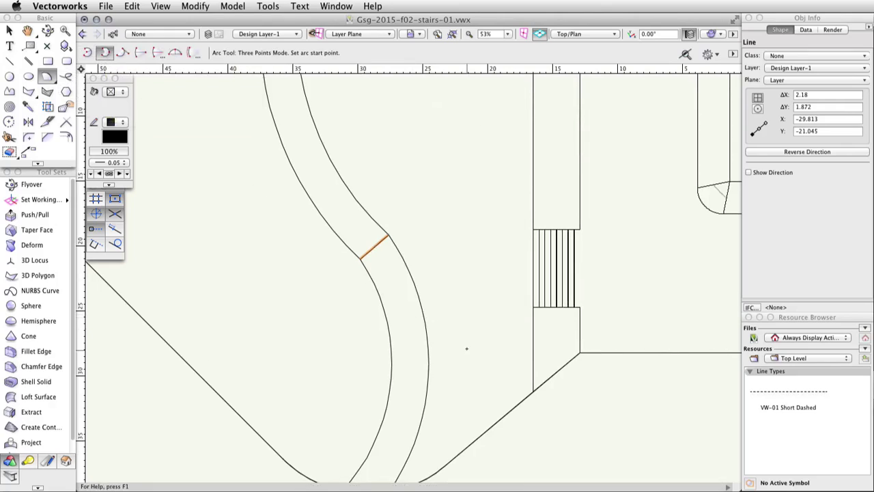
middle_click_drag(465, 350, 471, 273)
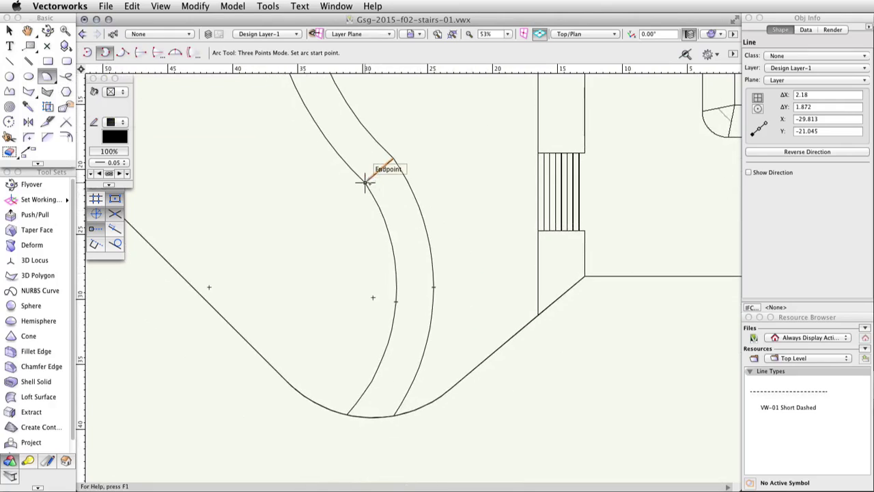
left_click(365, 182)
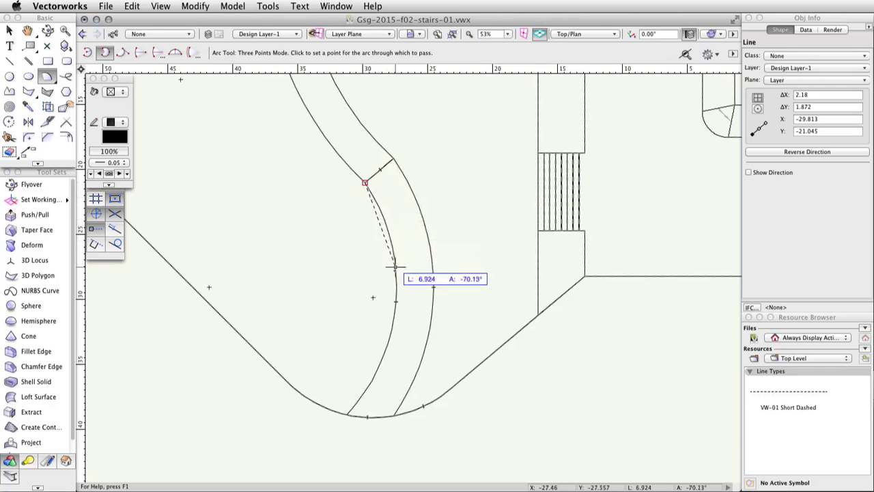
left_click(396, 301)
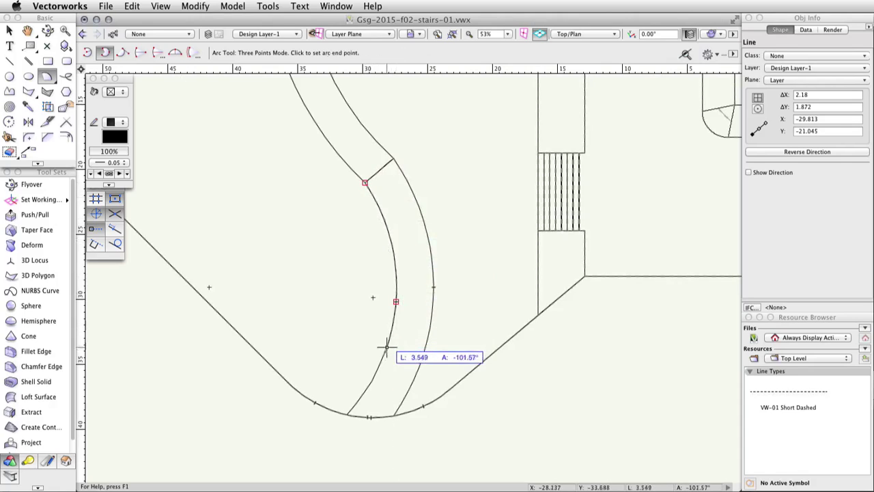
left_click(346, 415)
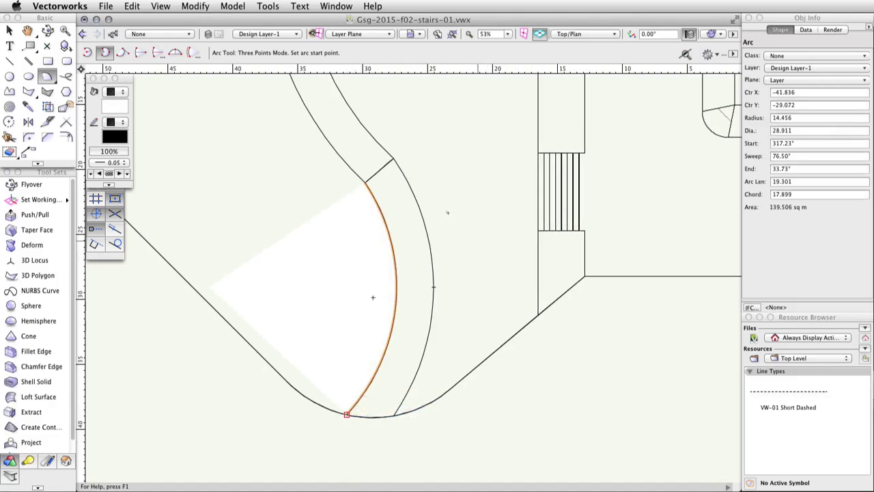
left_click(394, 159)
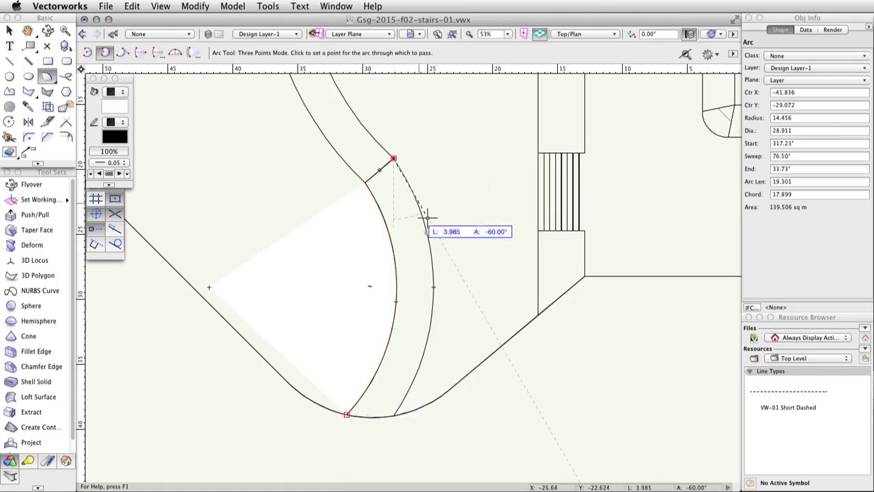
left_click(433, 287)
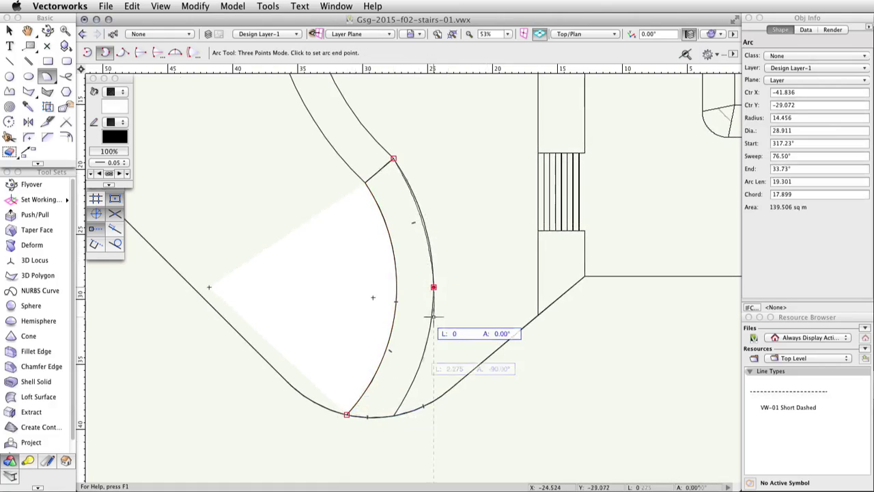
left_click(407, 412)
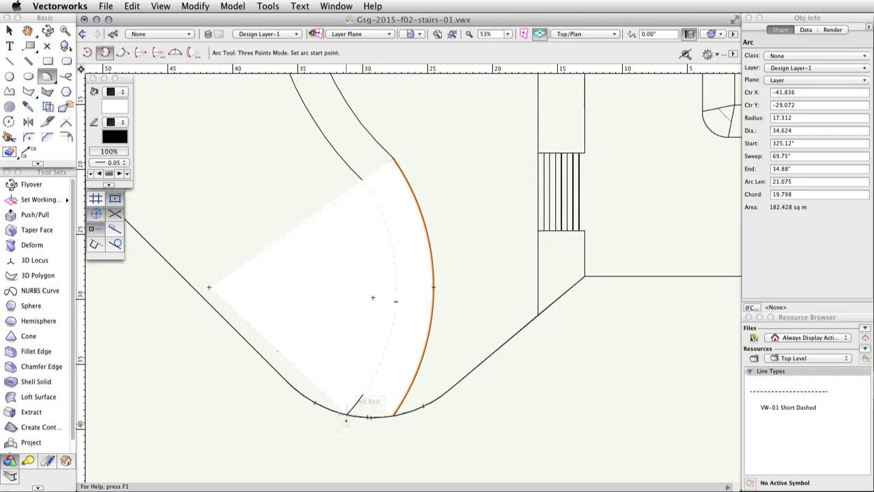
left_click(347, 415)
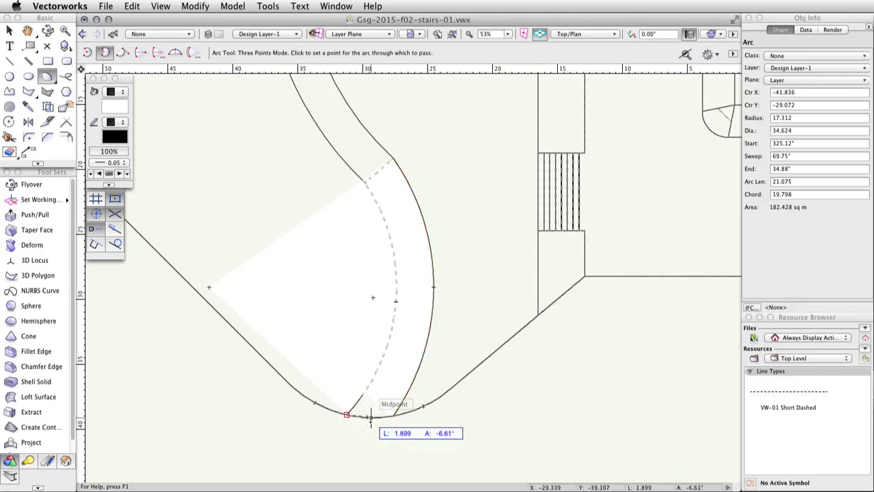
left_click(371, 417)
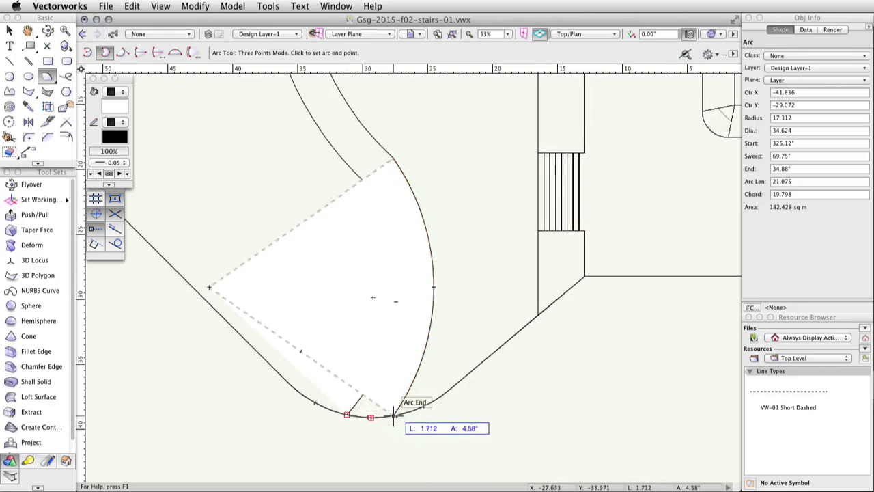
left_click(394, 415)
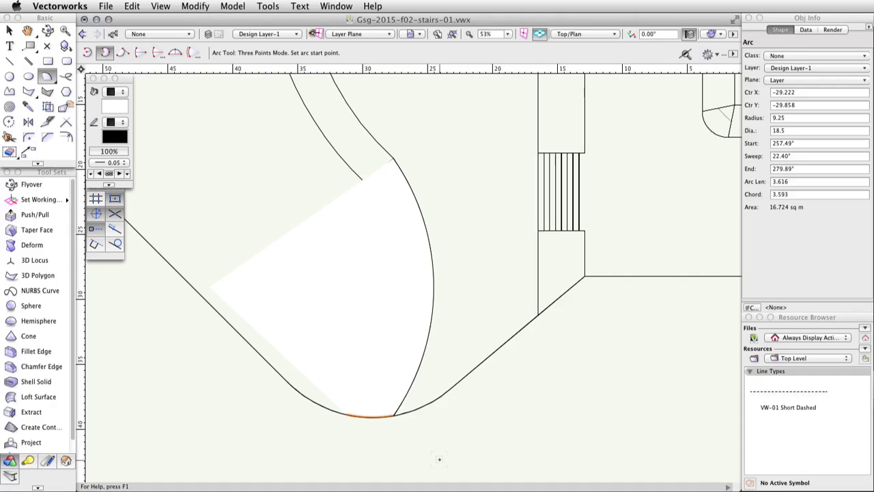
- Select all three arcs and set their fill to None
key("x")
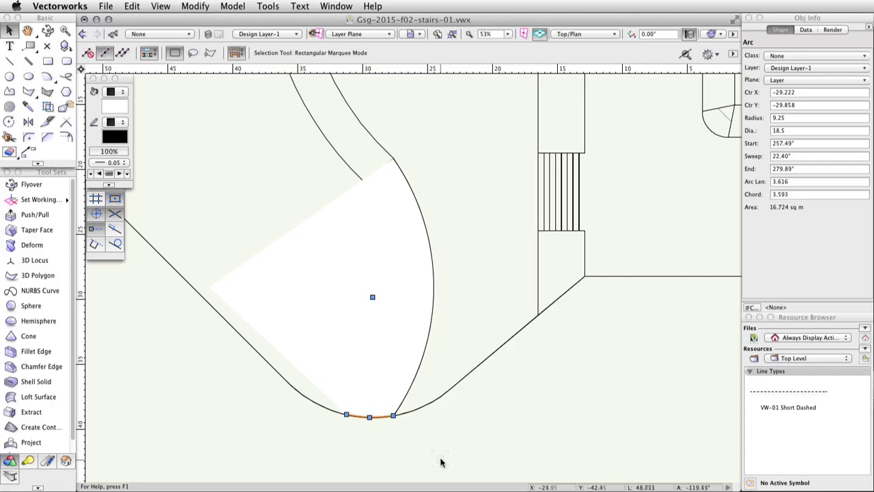
left_click(430, 316, "shift")
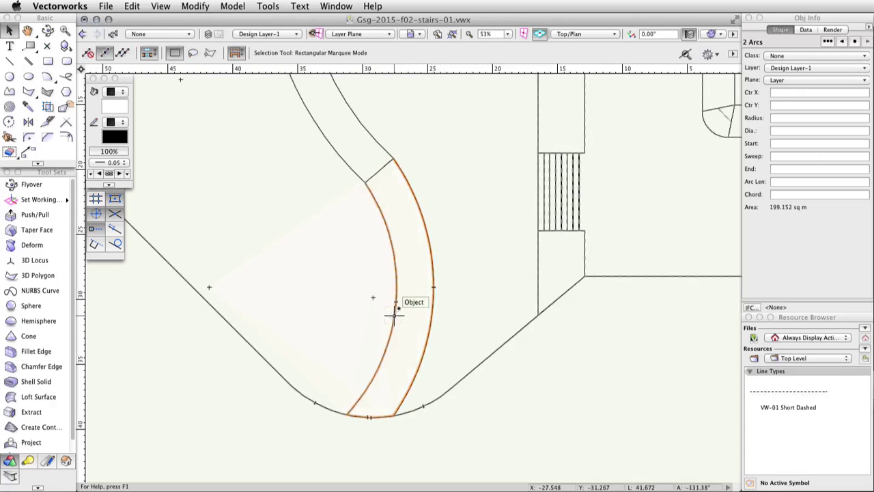
left_click(396, 306, "shift")
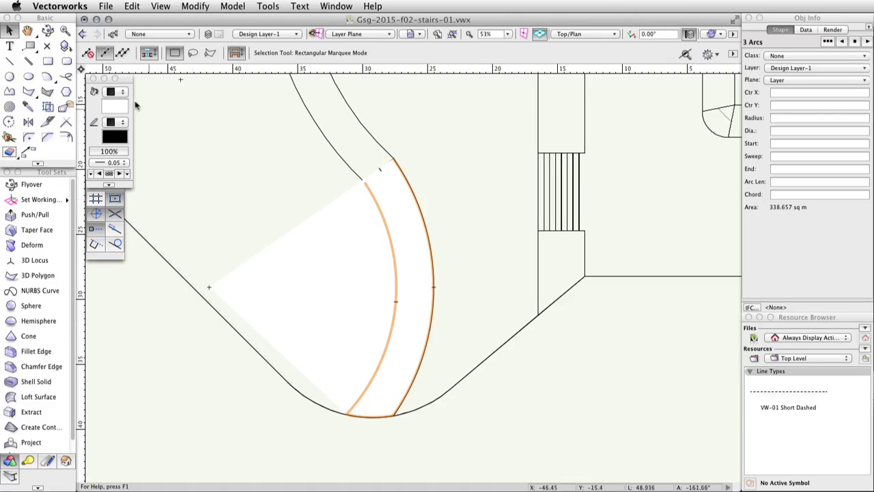
left_click(118, 92)
left_click(134, 82)
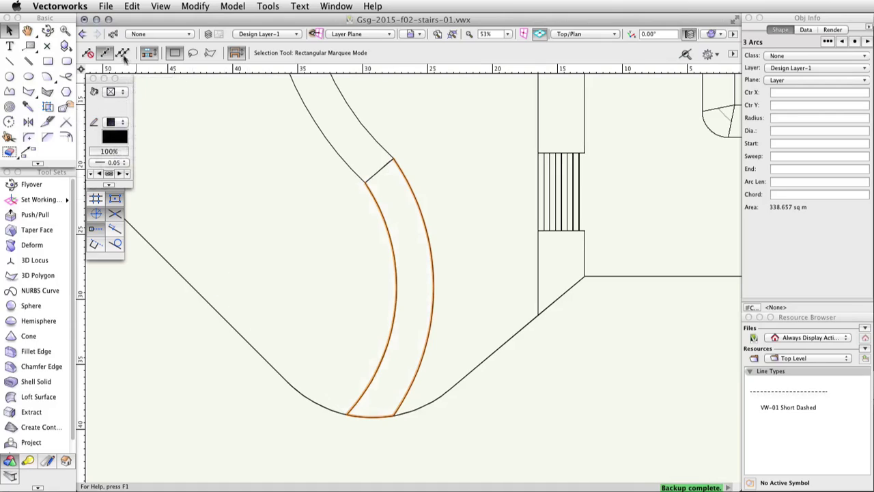
- Hide the Concrete Base class in the Classes list, then select only the inner arc
left_click(114, 35)
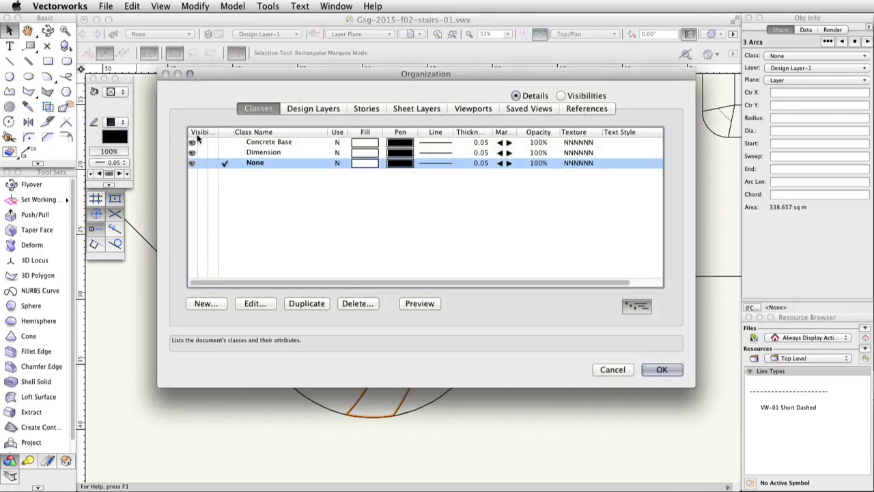
left_click(201, 142)
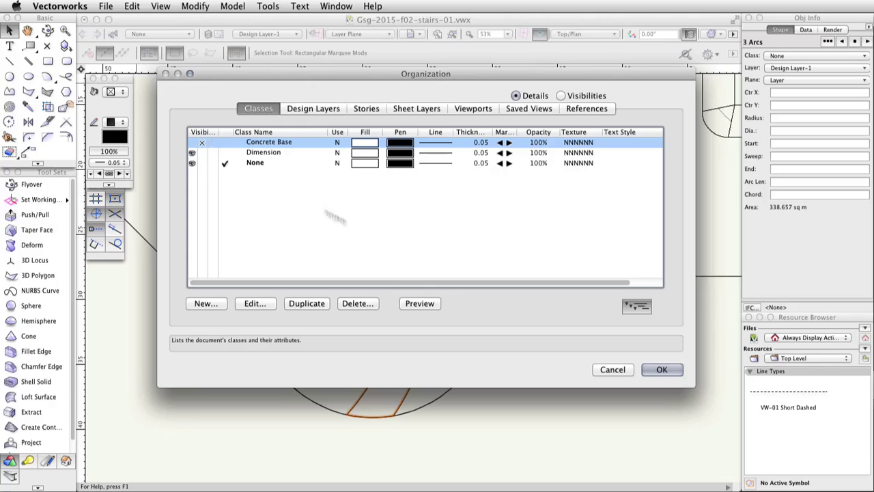
left_click(662, 369)
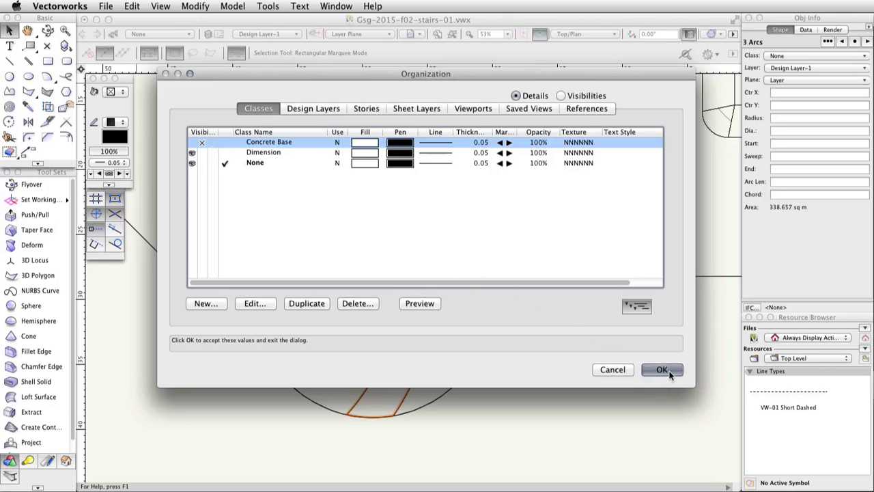
left_click(571, 340)
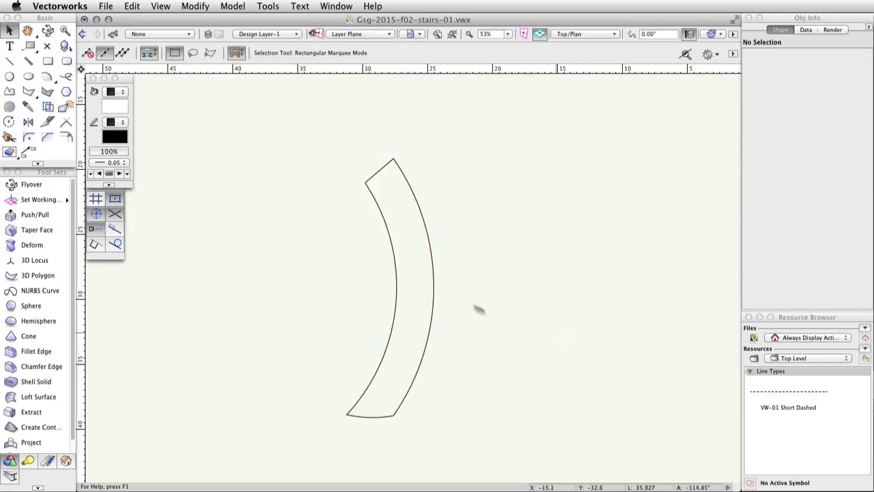
left_click(396, 280)
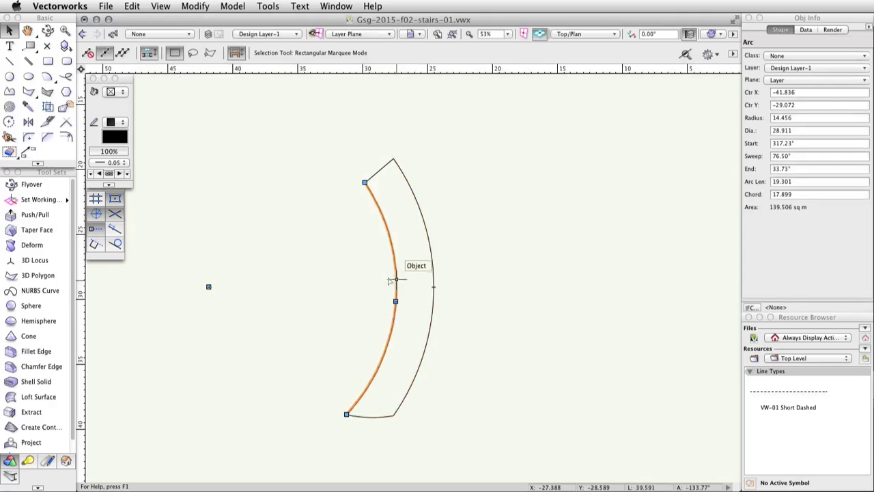
- Offset a copy of the inner arc 1.43 into the curved band
left_click(64, 137)
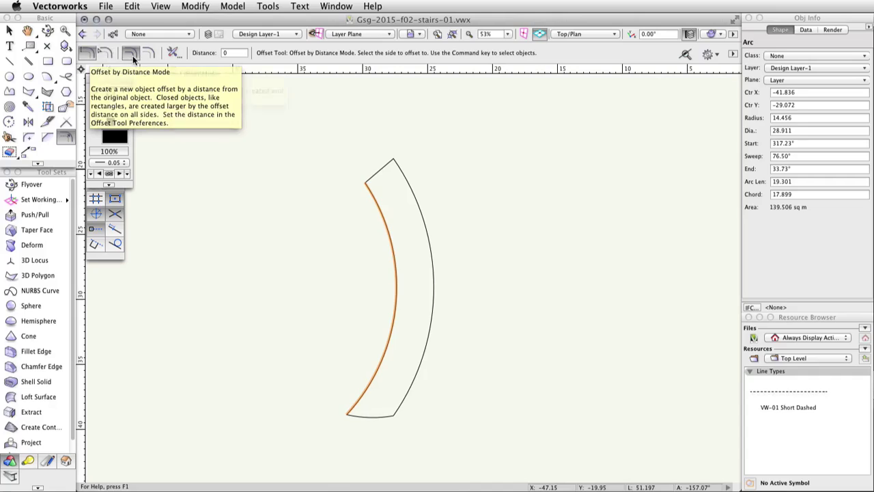
left_click(225, 52)
type("1.43")
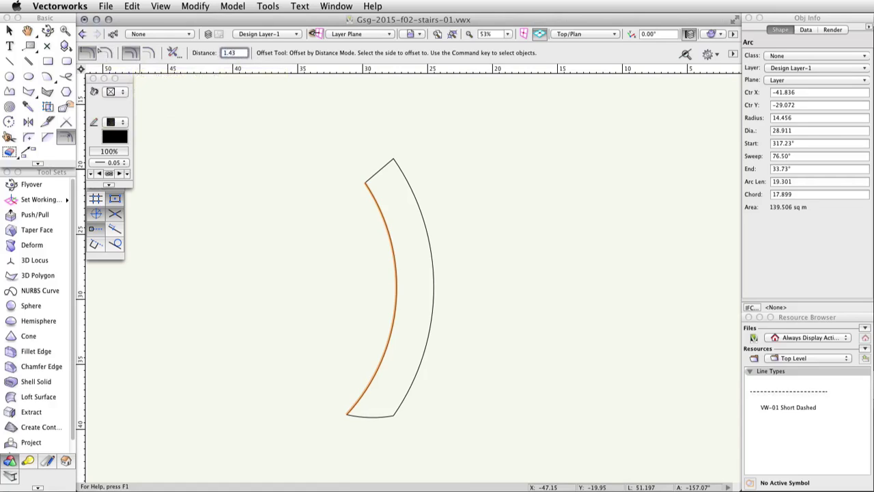
key("Return")
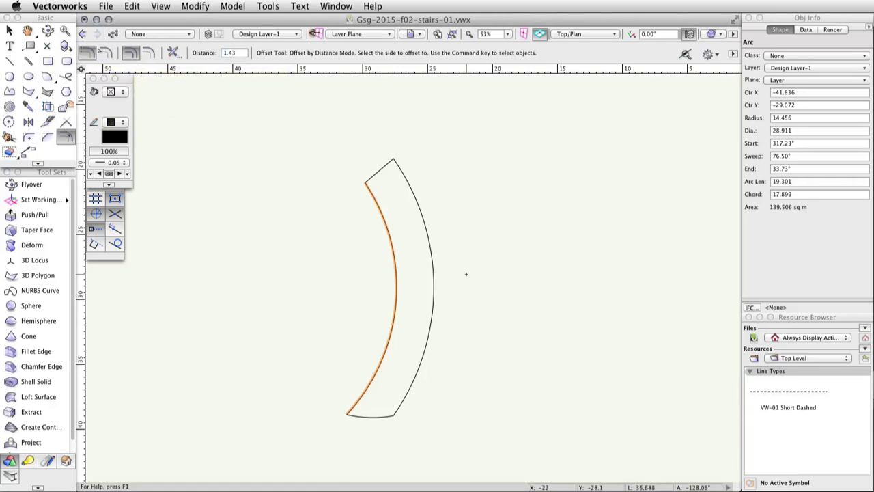
left_click(419, 265)
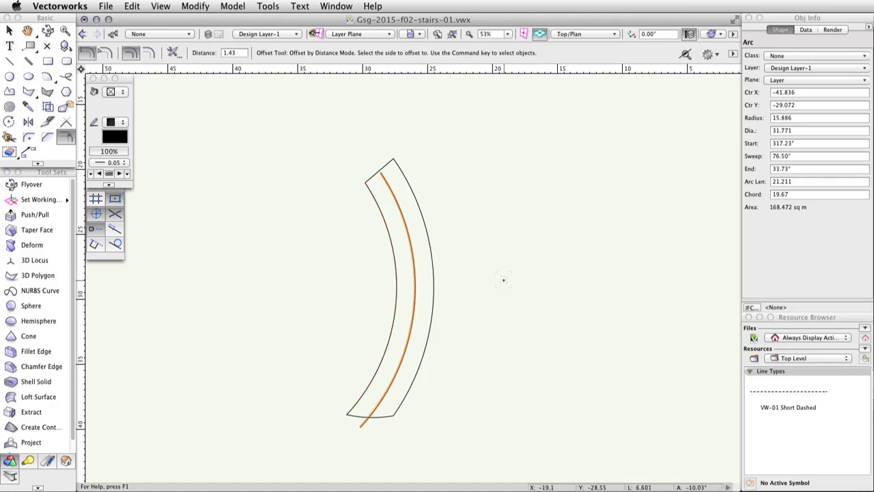
- Drag the new arc's top endpoint outward so it extends past the band's top end
left_click(10, 30)
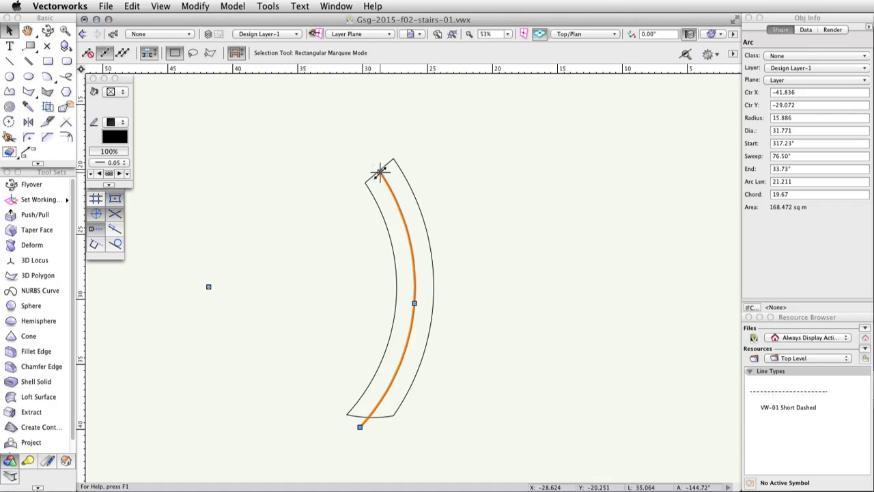
left_click_drag(380, 171, 366, 153)
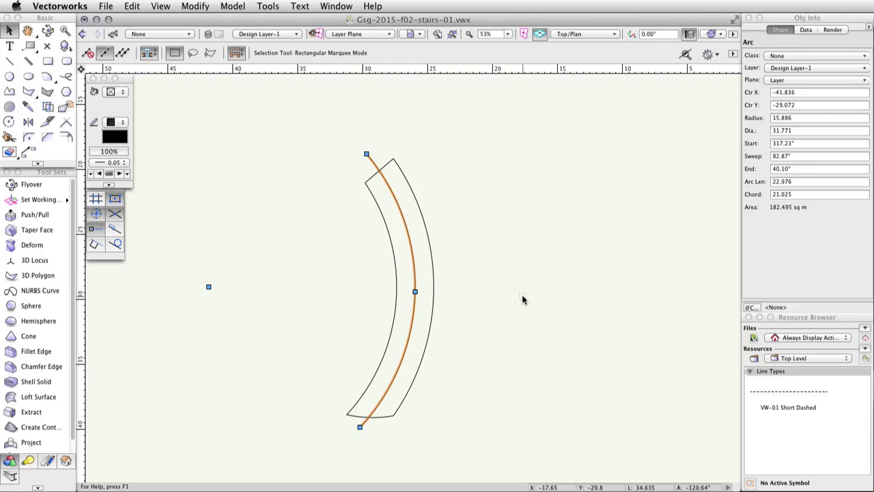
left_click(28, 92)
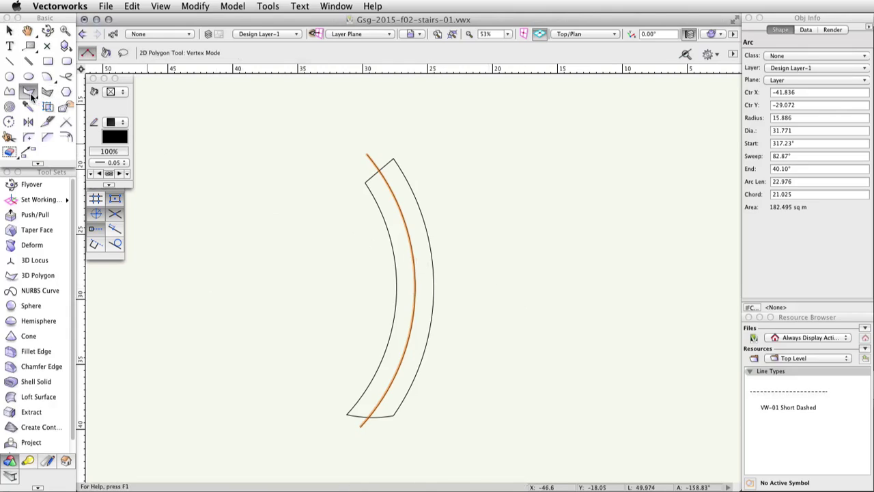
- Create closed polylines from the two strips either side of the middle arc using Inner Boundary mode
left_click(107, 54)
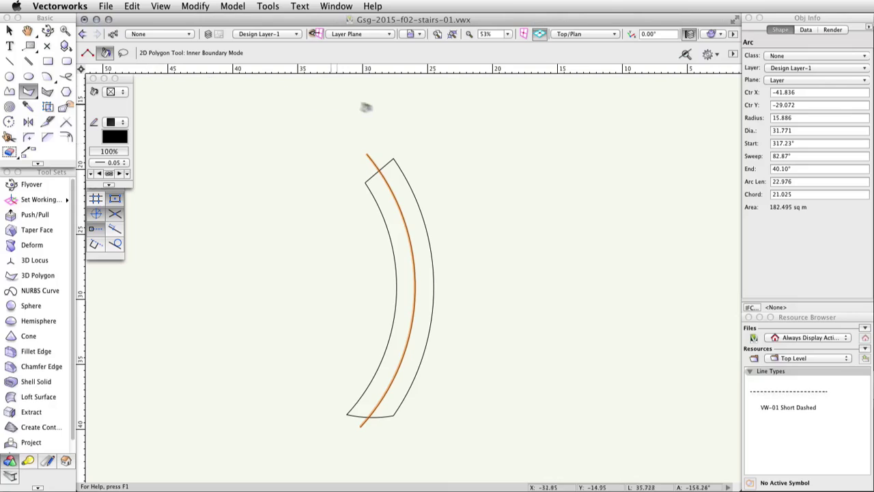
left_click(377, 191)
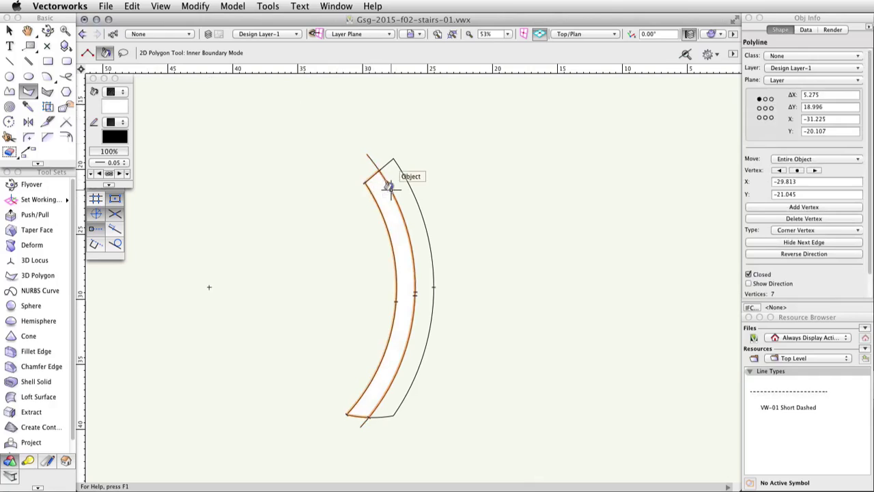
left_click(403, 183)
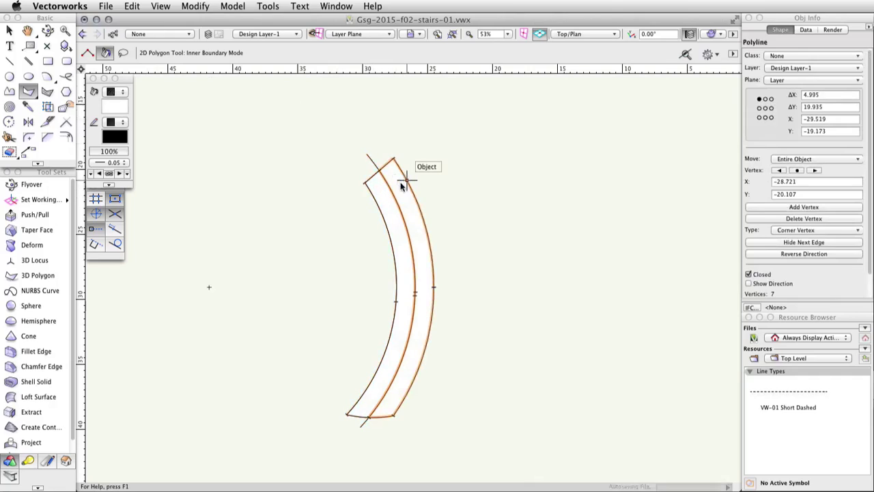
- Select both strip polylines and cut them to the clipboard
key("x")
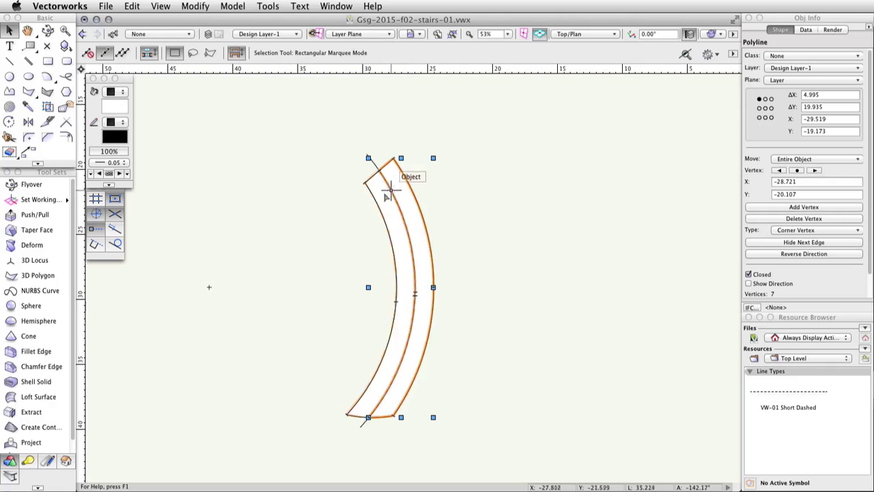
left_click(375, 197, "shift")
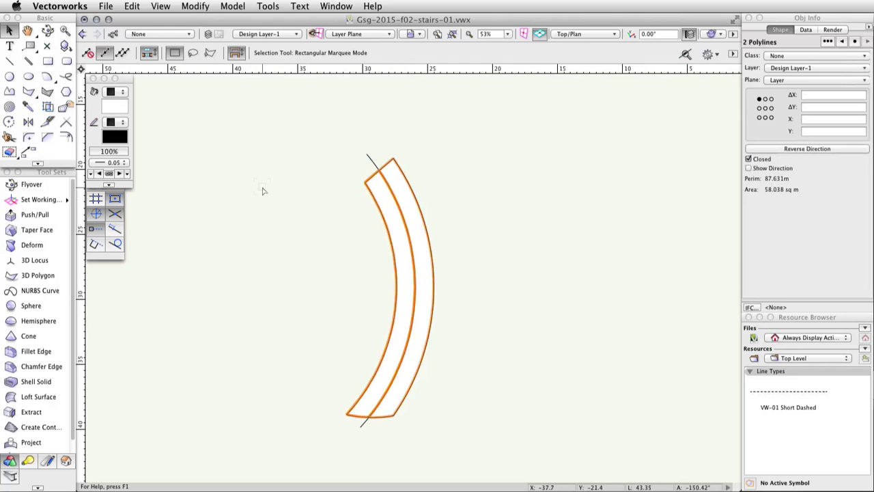
left_click(131, 6)
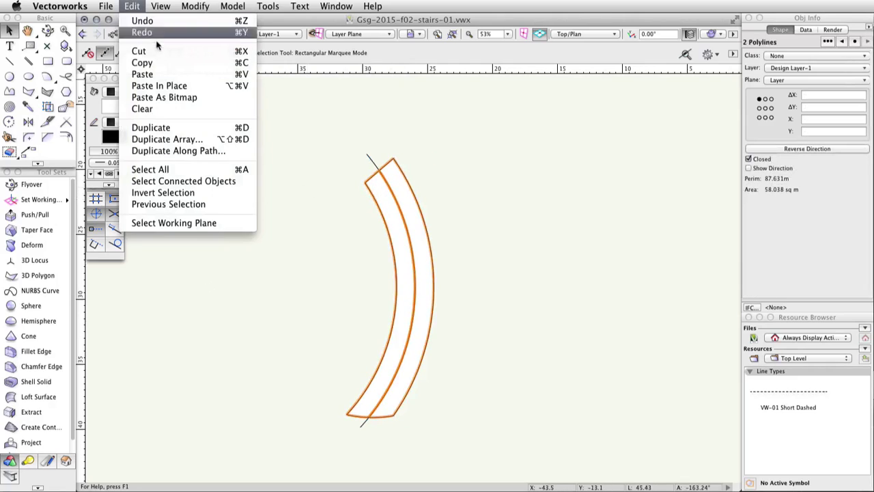
left_click(172, 49)
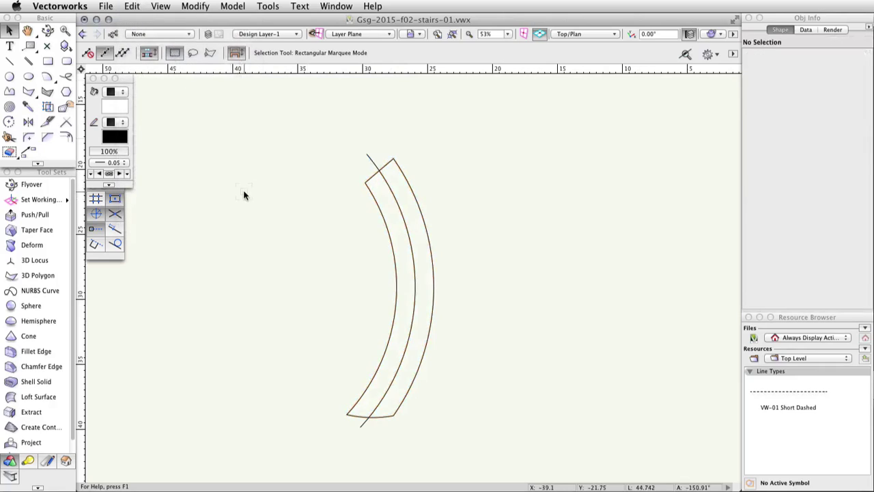
- Set the offset distance to 0.715 and offset a copy of the middle arc inward
left_click(67, 139)
left_click(244, 52)
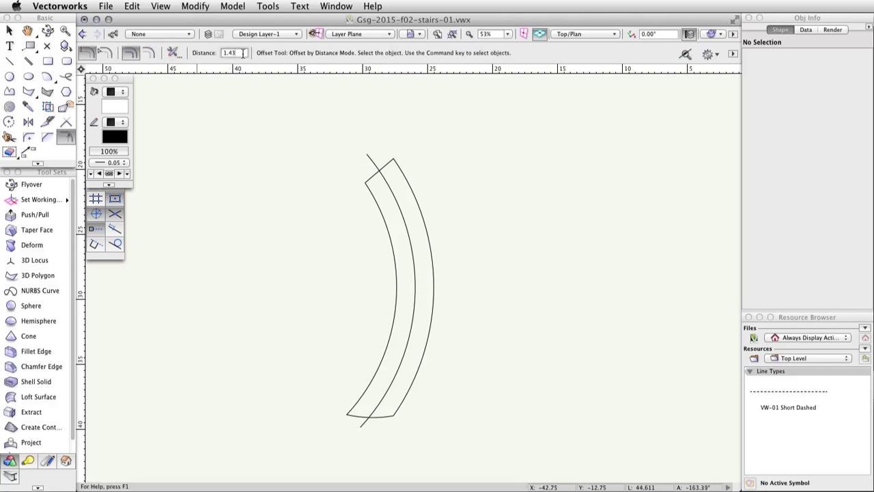
type("0.715")
key("Return")
key("x")
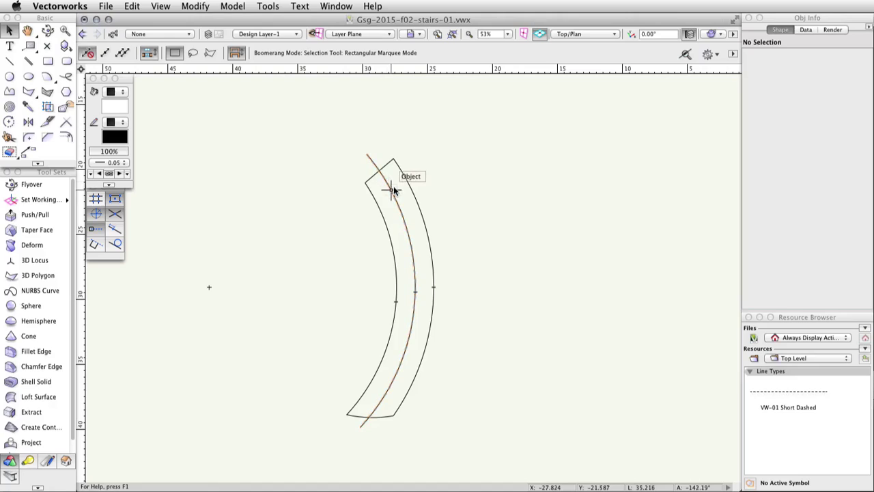
left_click(393, 191)
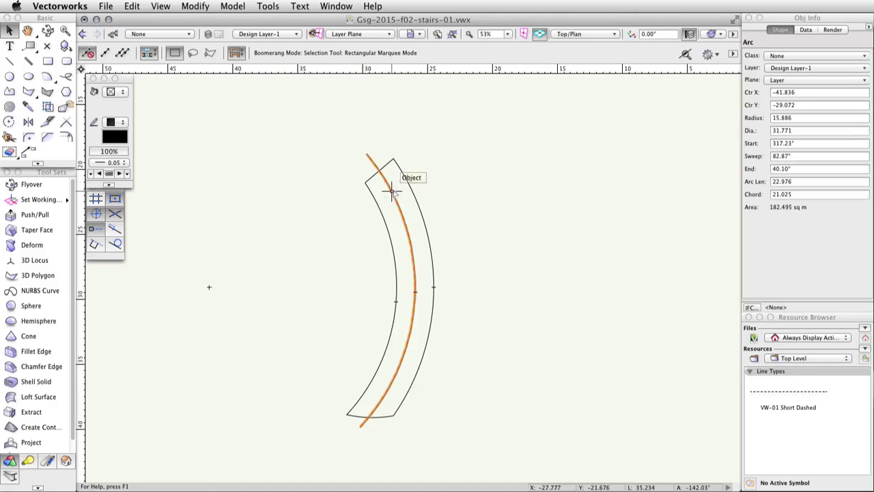
key("minus")
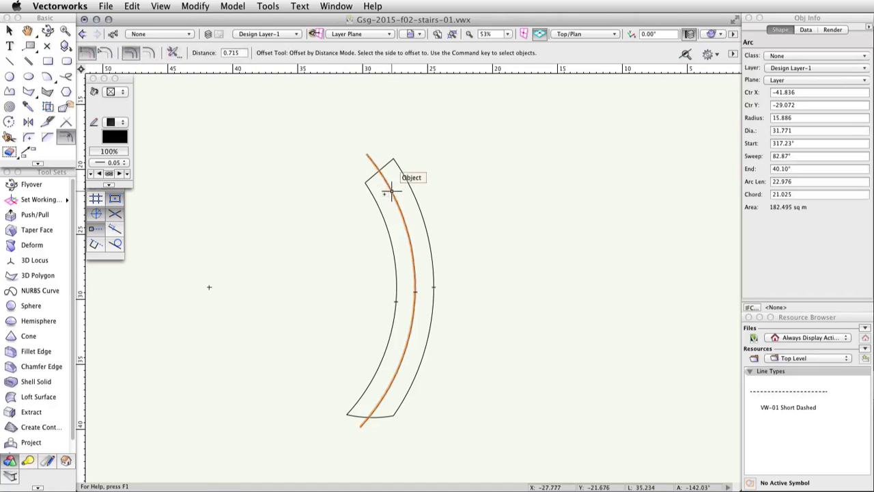
left_click(382, 196)
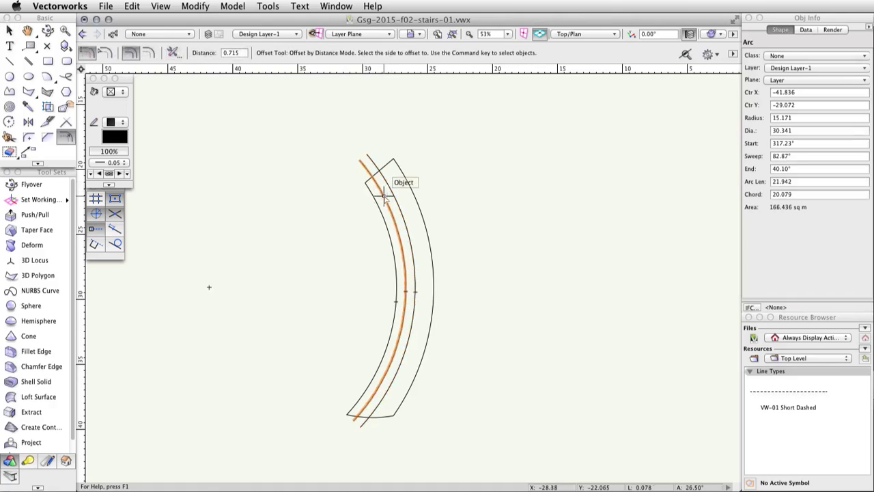
- Offset a second 0.715 copy of the middle arc outward, then clear the selection
left_click(392, 193, "super")
left_click(394, 192, "super")
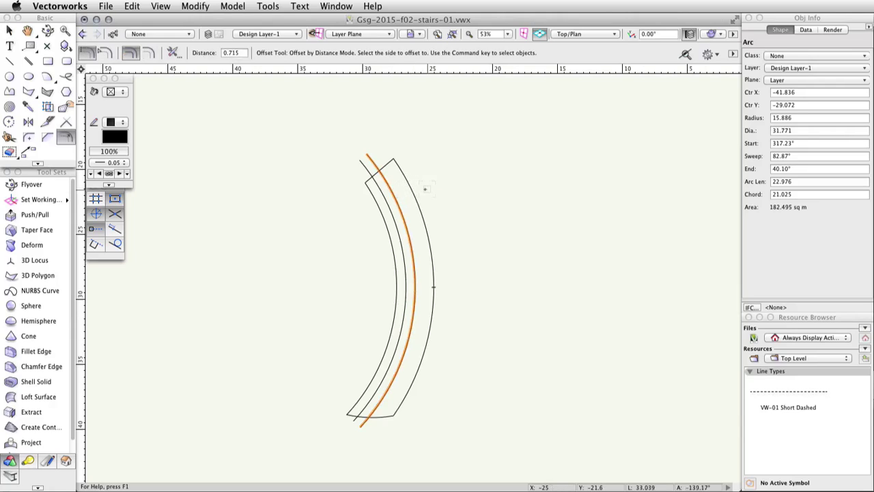
left_click(411, 192)
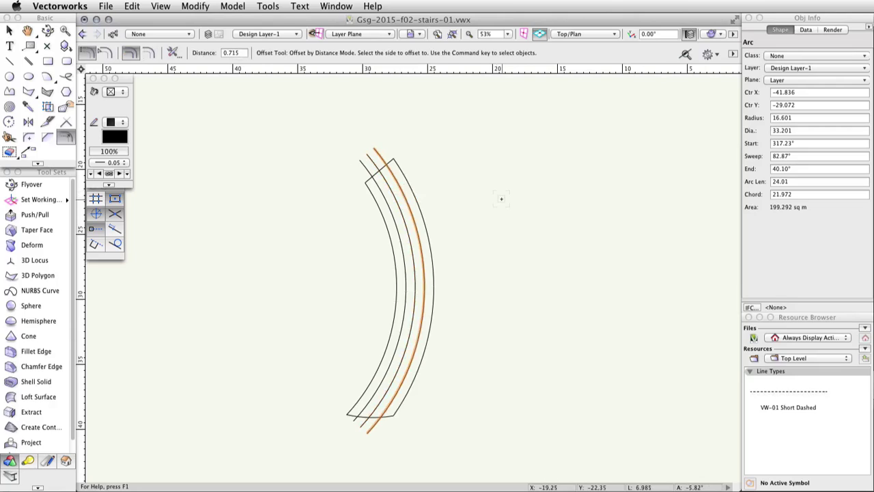
left_click(9, 30)
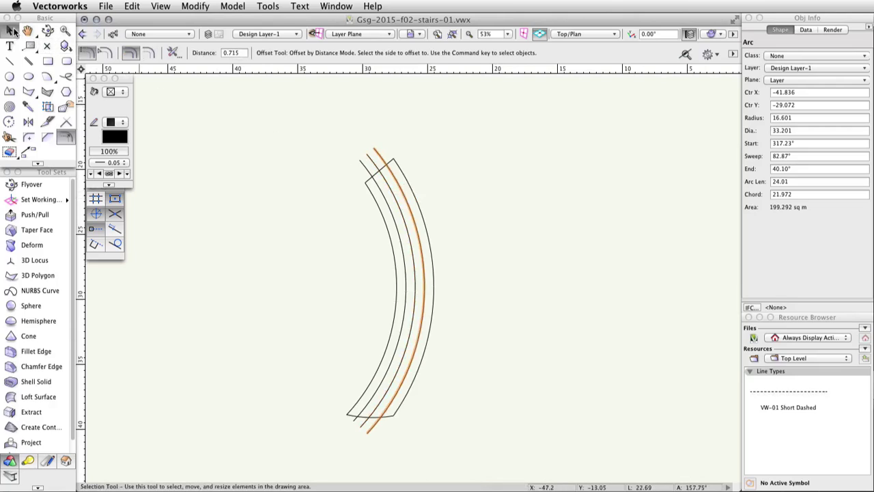
left_click(385, 159)
left_click(472, 168)
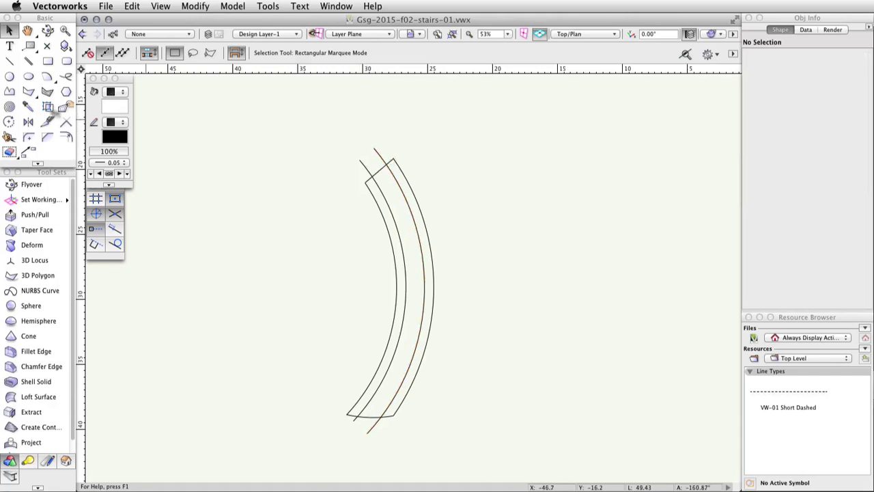
- Create the narrow band polyline between the offset arcs and delete everything else
left_click(29, 94)
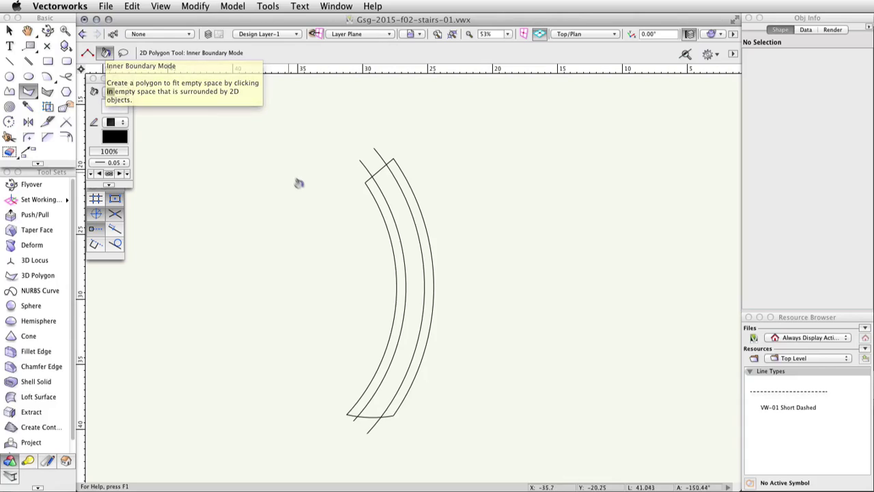
left_click(383, 178)
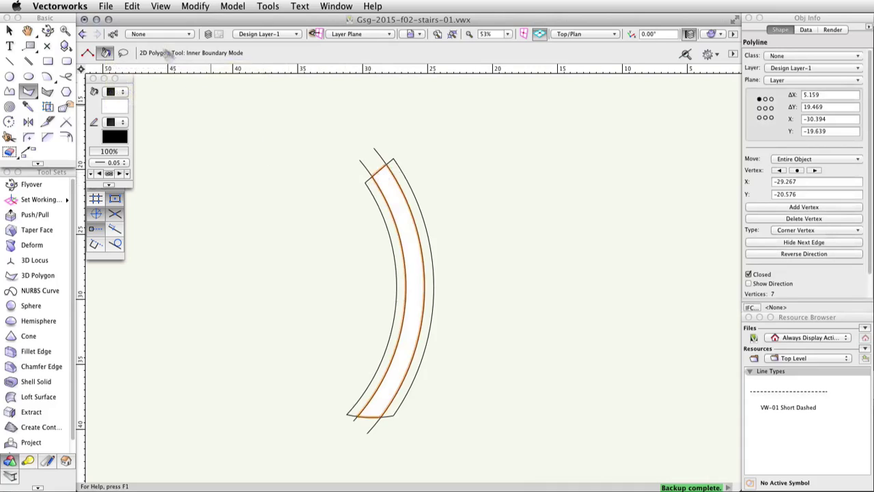
left_click(132, 7)
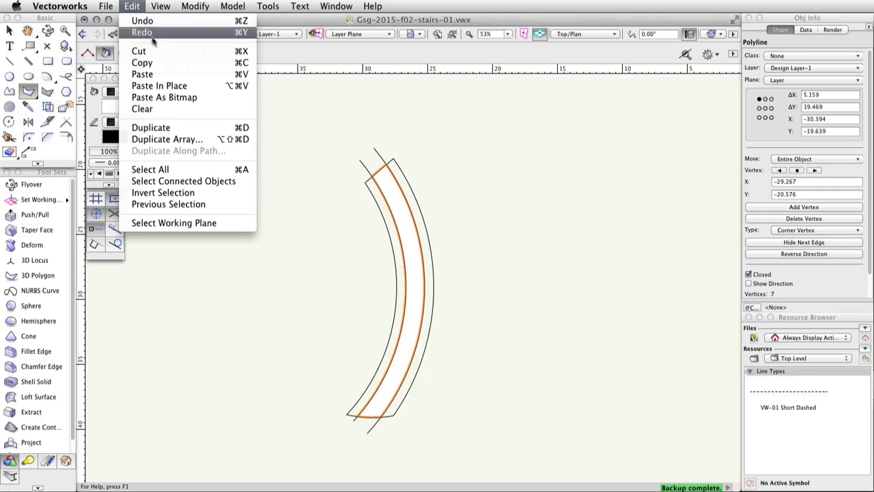
left_click(227, 195)
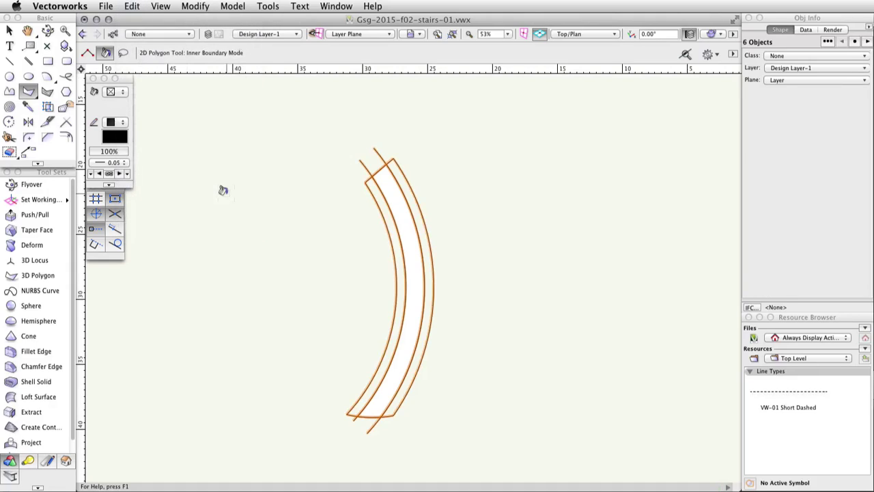
key("Delete")
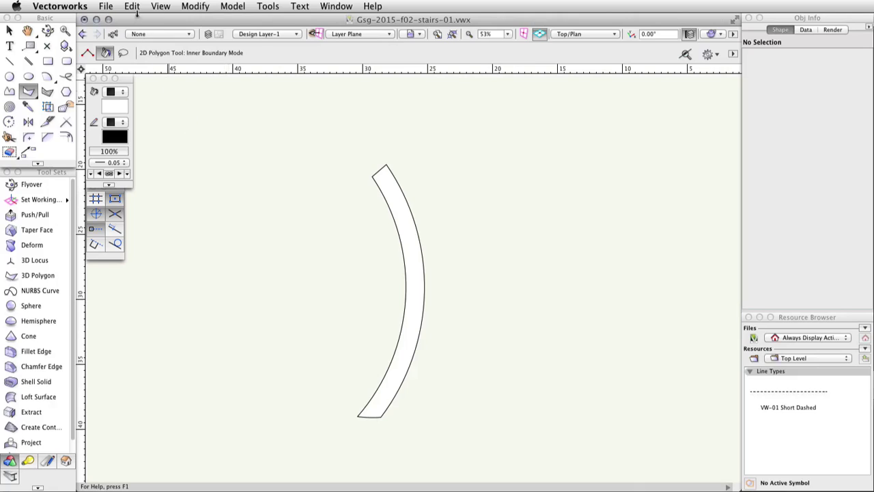
- Paste the two cut bands back in place and send the narrow band to the front
left_click(133, 8)
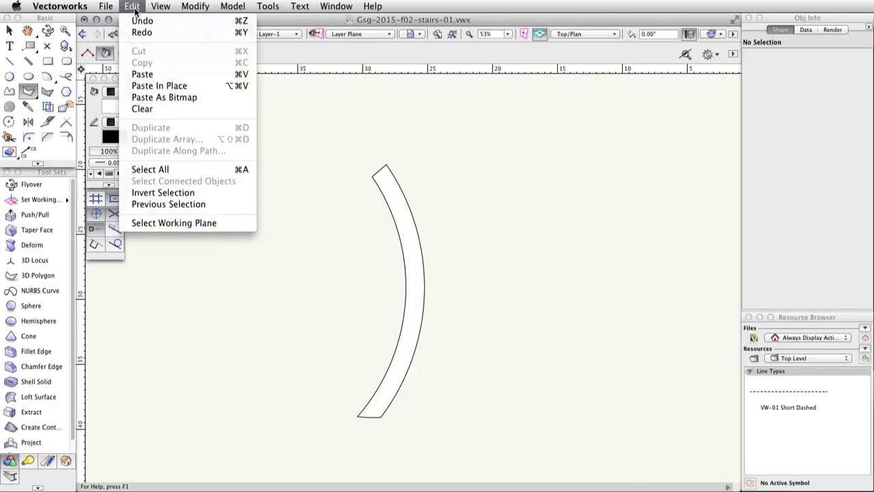
left_click(202, 84)
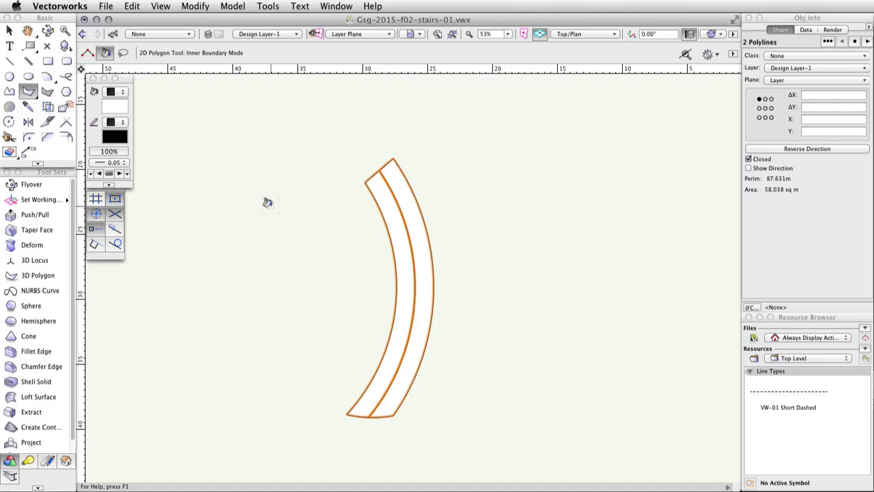
key("x")
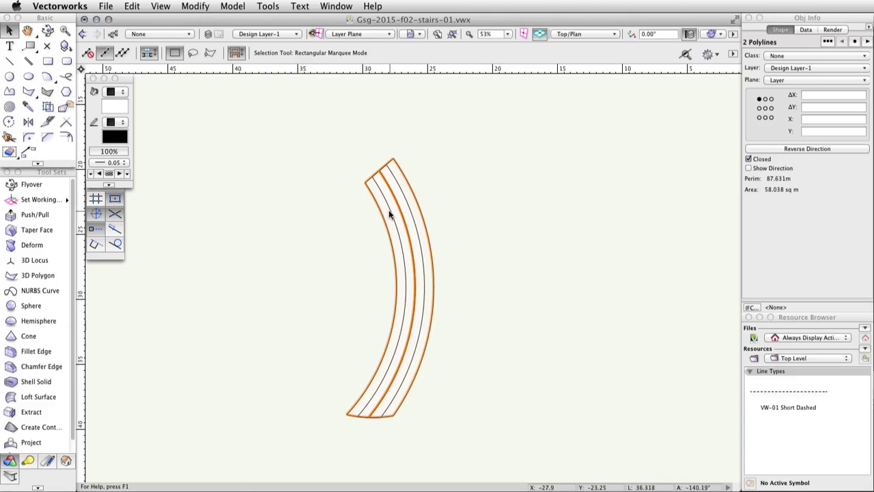
left_click(408, 198)
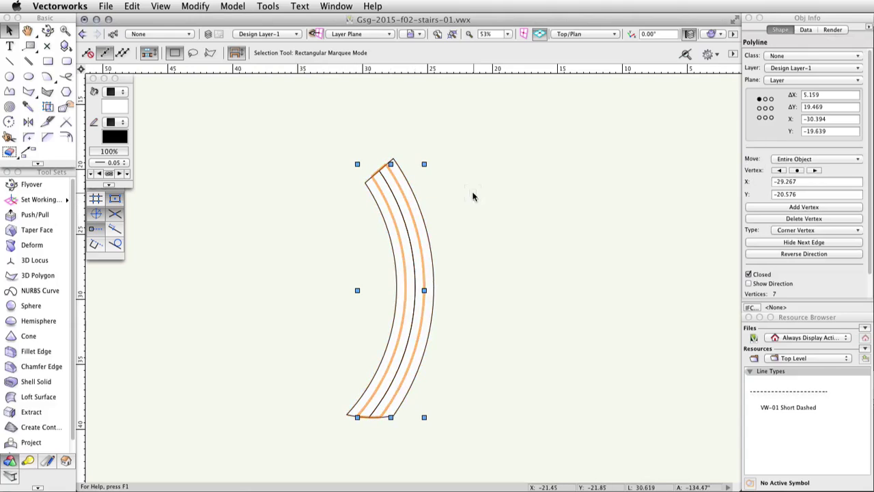
left_click(196, 7)
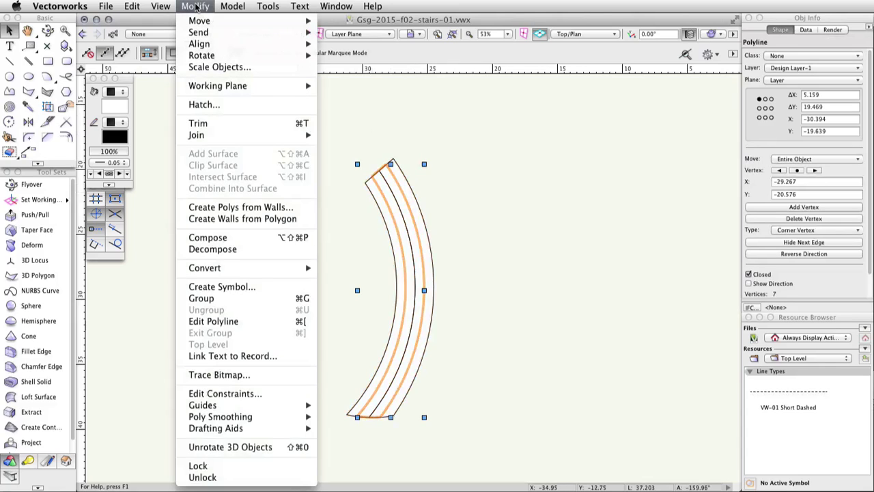
mouse_move(223, 31)
left_click(370, 33)
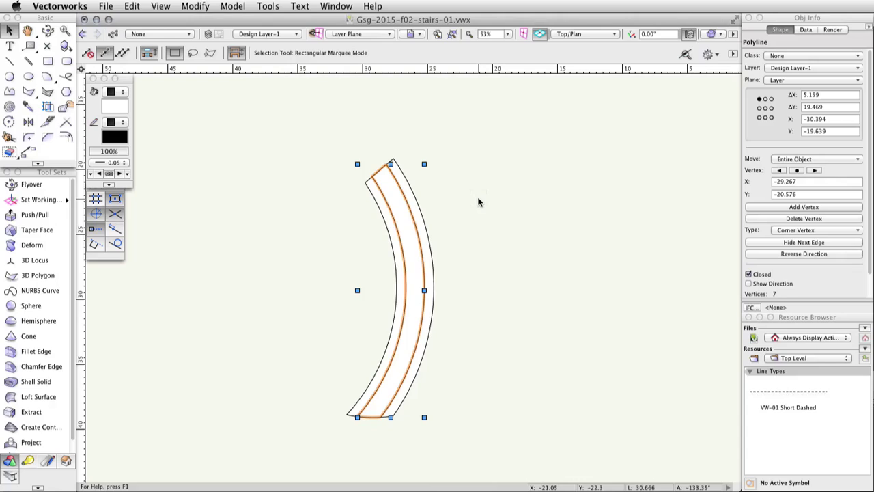
left_click(115, 34)
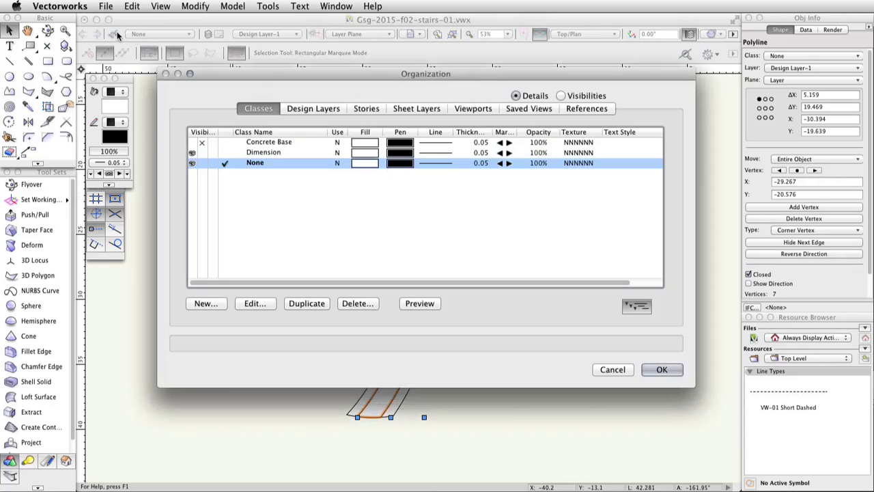
- Make the Concrete Base class visible again and select the inner curved step outline
left_click(192, 143)
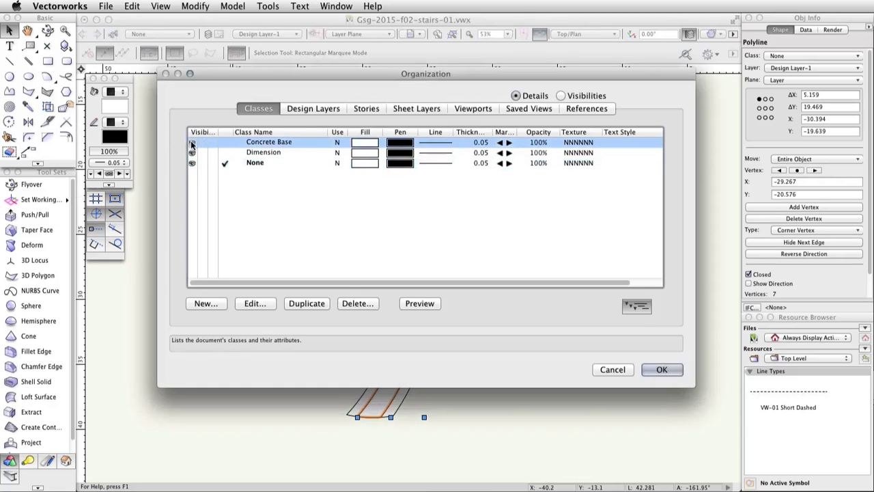
left_click(662, 369)
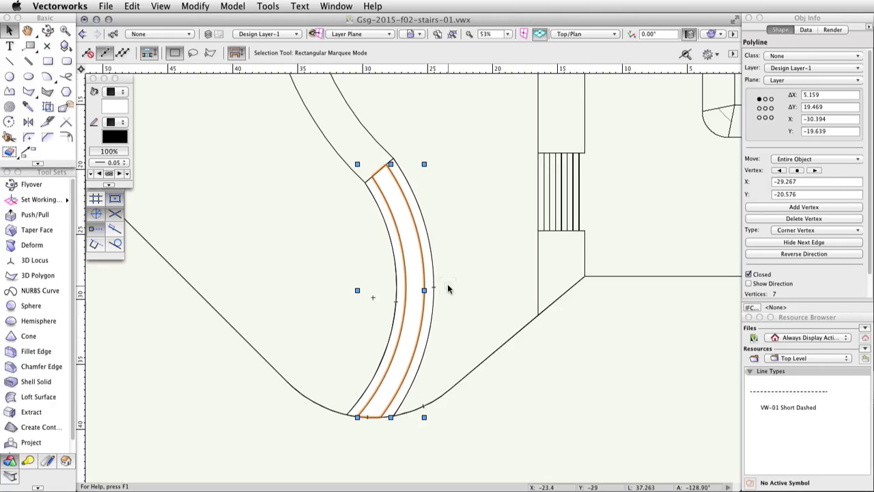
left_click_drag(424, 263, 389, 236)
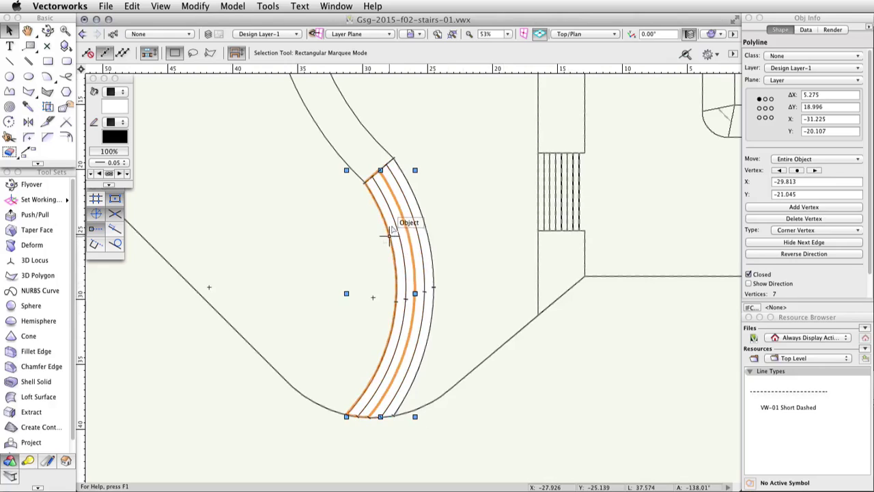
- Extrude the three curved step outlines to heights of 0.4, 0.8 and 1.2
left_click(232, 5)
left_click(273, 74)
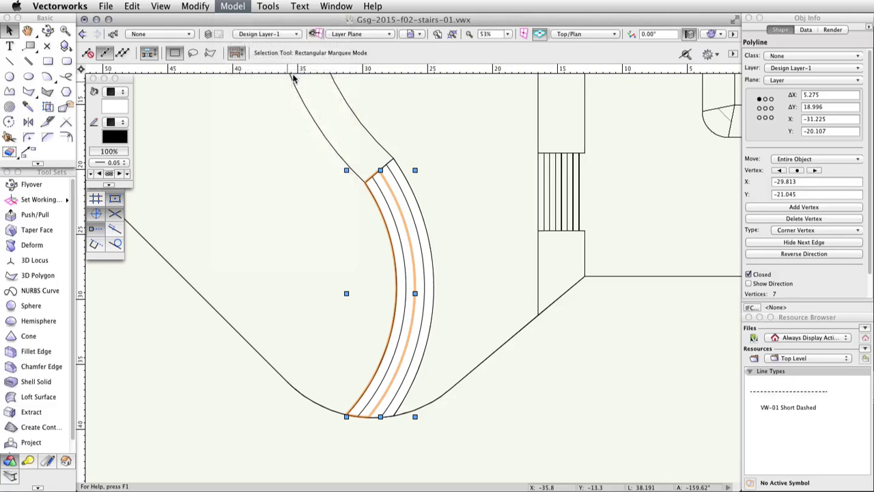
type("0.4")
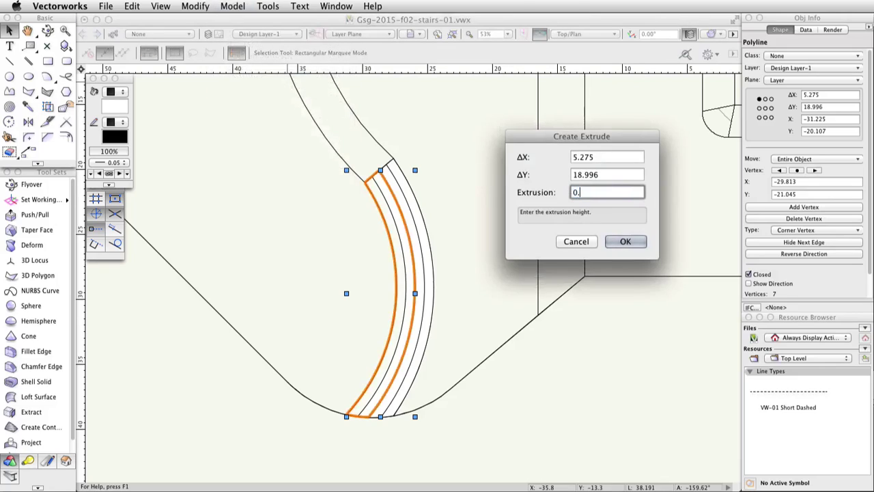
left_click(618, 241)
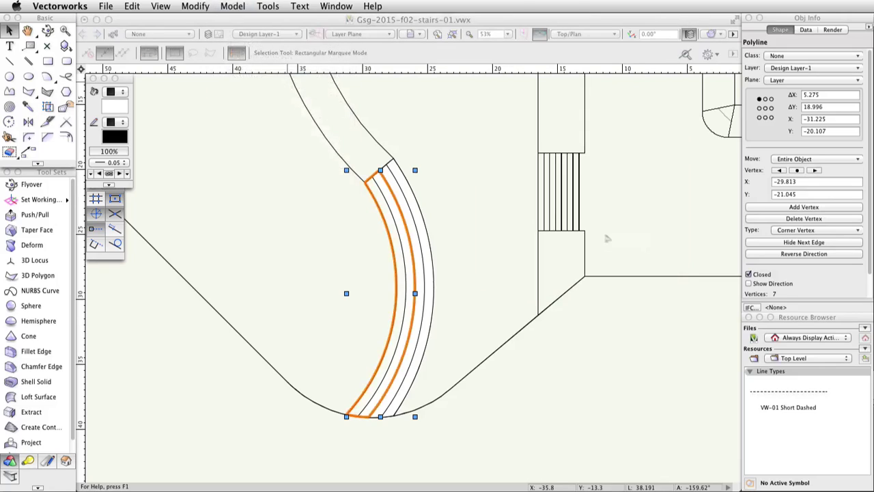
left_click(407, 183)
left_click(233, 9)
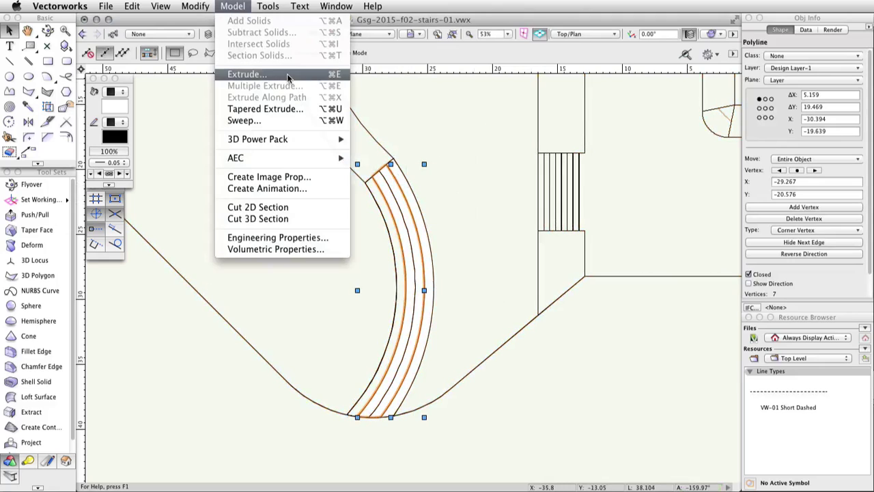
left_click(246, 72)
type("0.8")
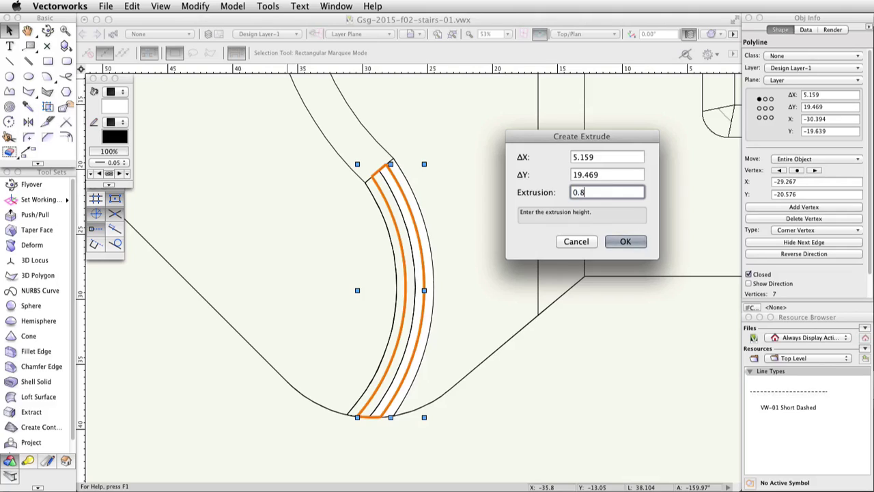
left_click(632, 243)
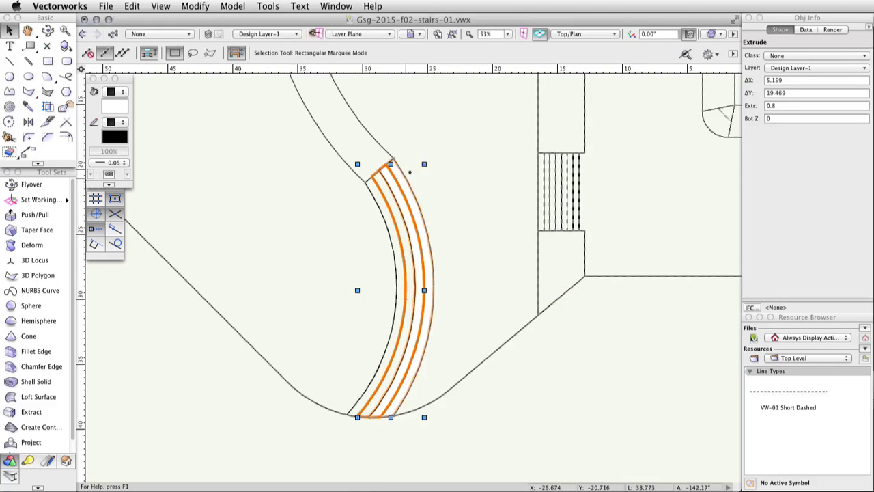
left_click(405, 172)
left_click(239, 6)
left_click(267, 75)
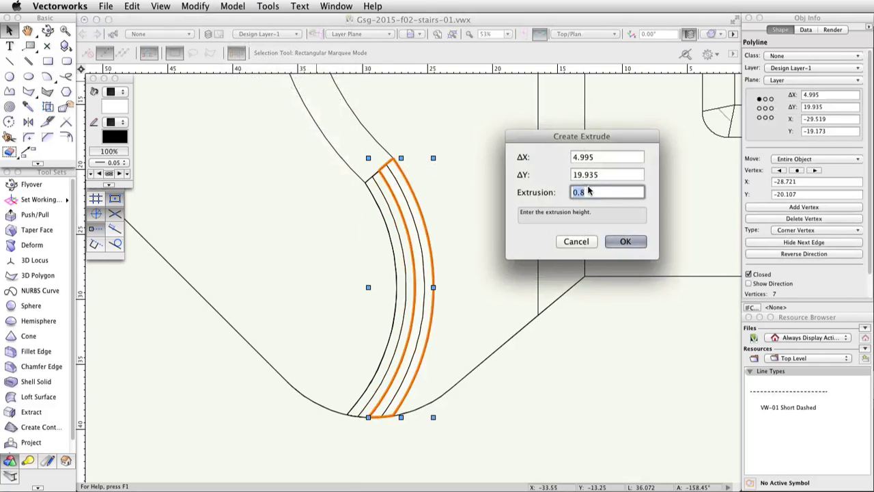
type("1.2")
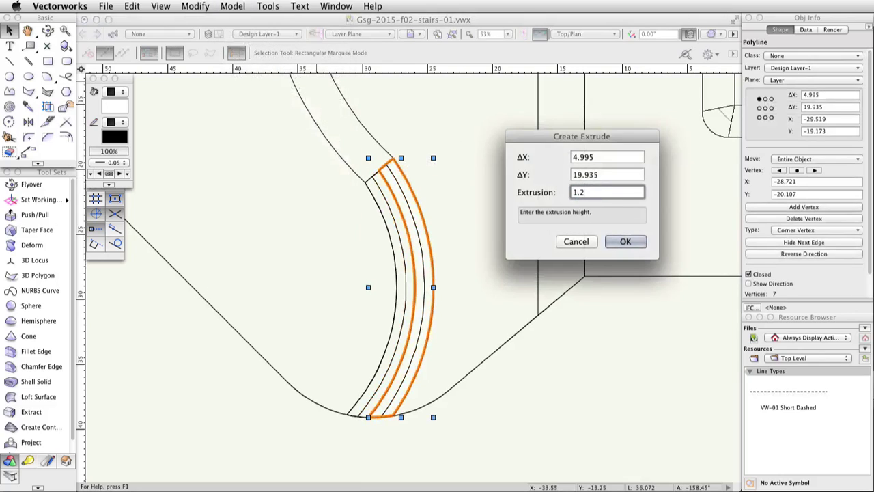
left_click(627, 242)
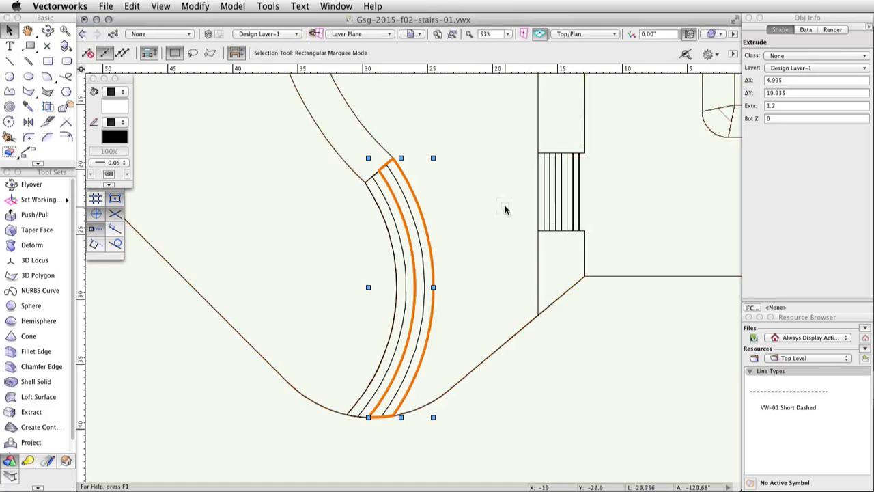
left_click(612, 34)
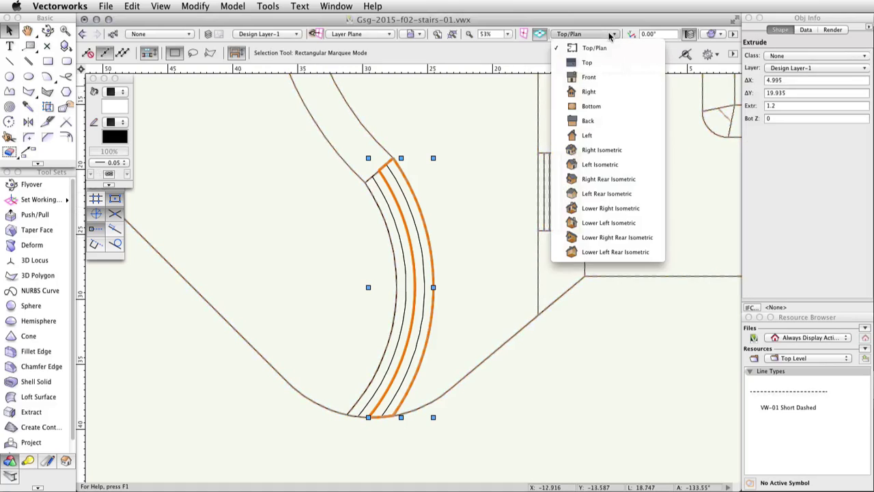
- In Left Isometric, select the three curved step extrudes and combine them with Add Solids
left_click(632, 164)
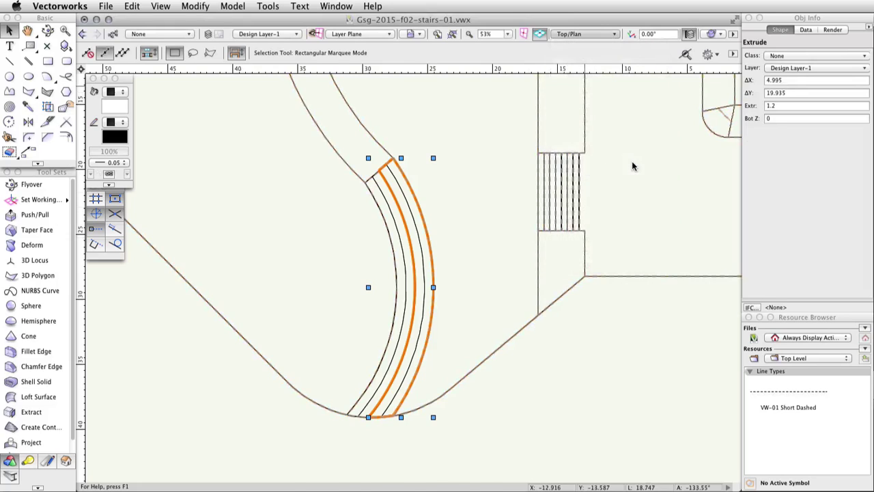
scroll(402, 239, "up", 3)
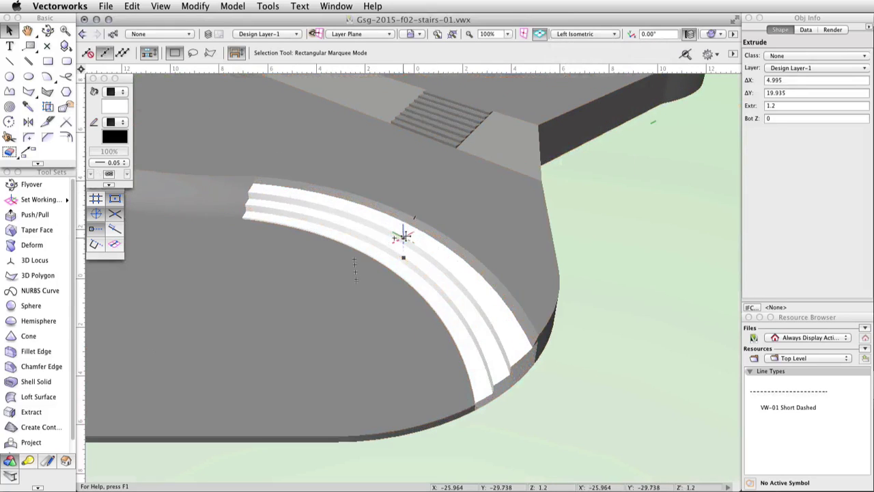
left_click_drag(410, 260, 409, 274, "alt")
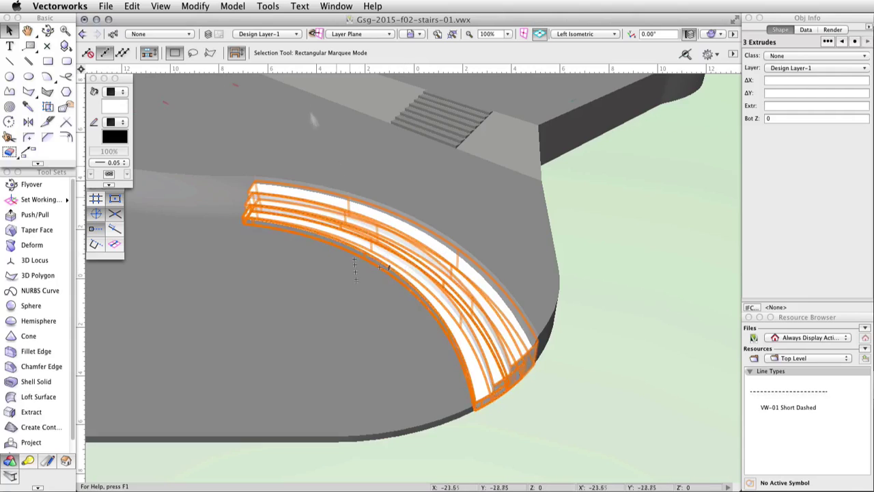
left_click(230, 5)
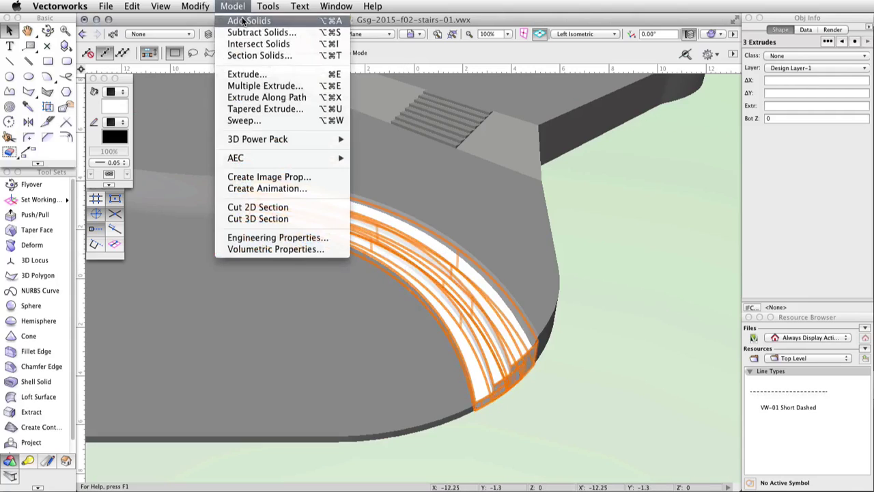
left_click(242, 21)
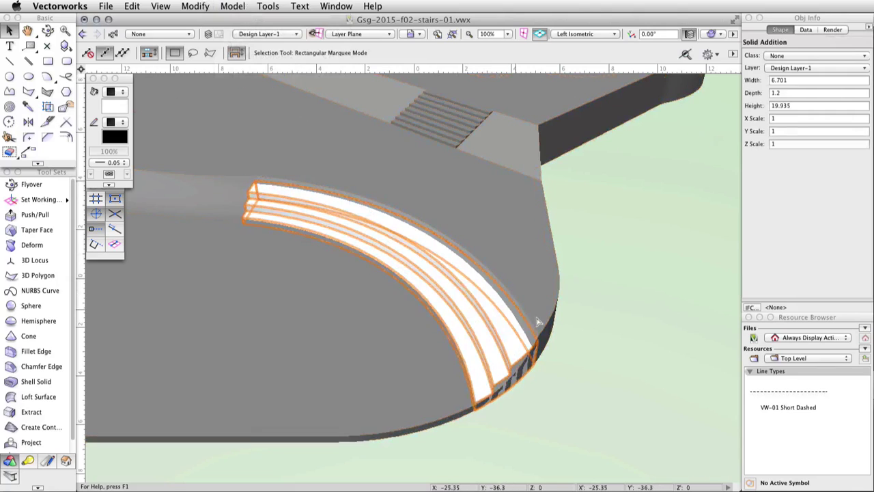
- Show the joined solid in the Left Rear Isometric view
scroll(536, 332, "up", 5)
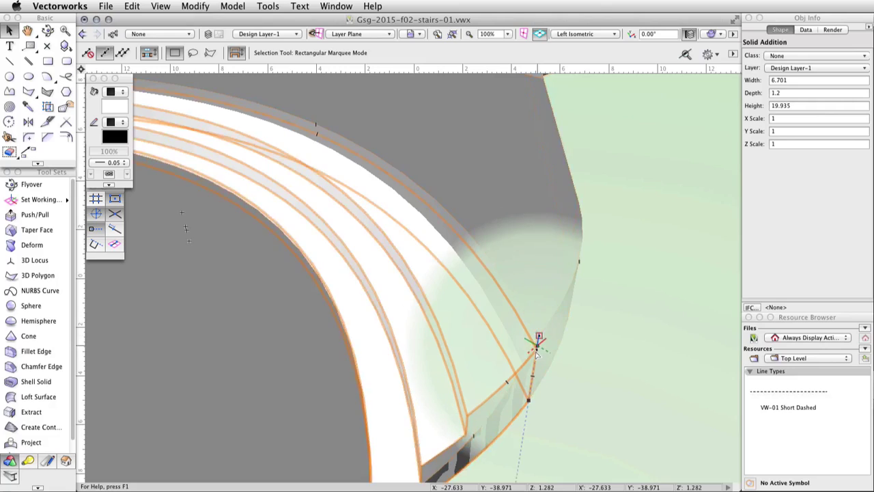
left_click_drag(537, 349, 539, 335)
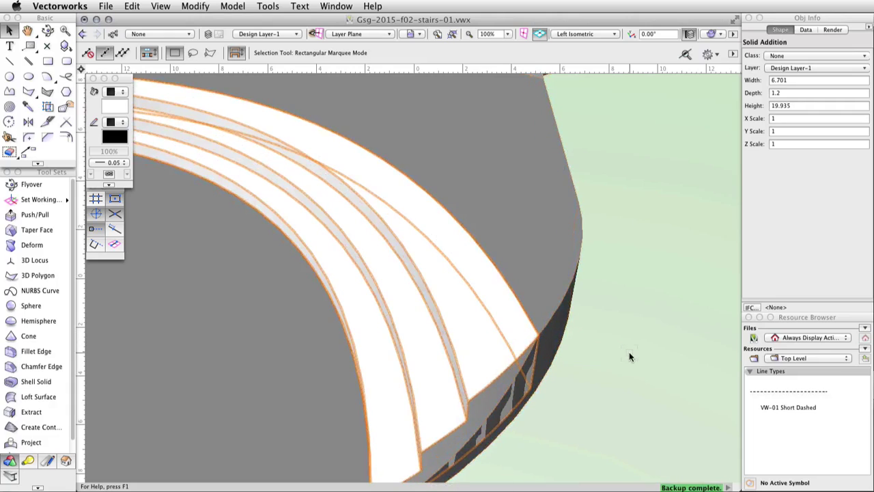
left_click(598, 35)
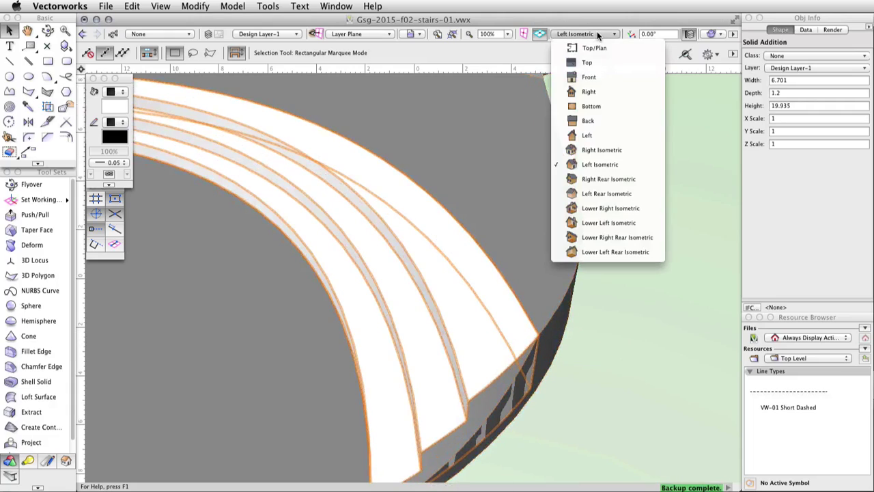
left_click(646, 193)
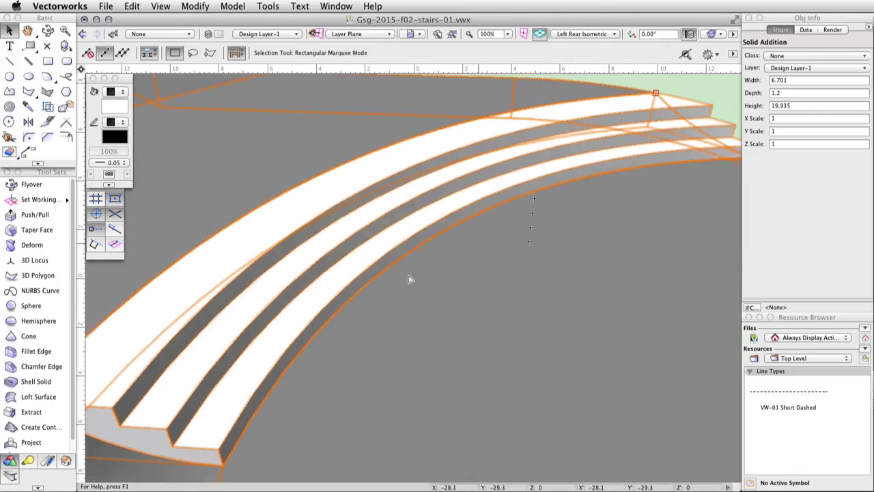
- Push the curved steps' exposed end face back with Push/Pull Move Face mode
left_click(37, 217)
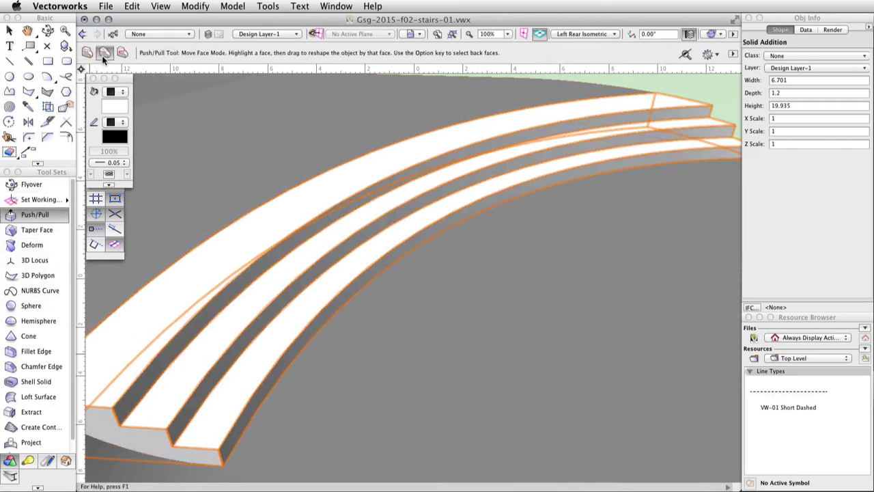
key("space")
left_click_drag(156, 311, 293, 177)
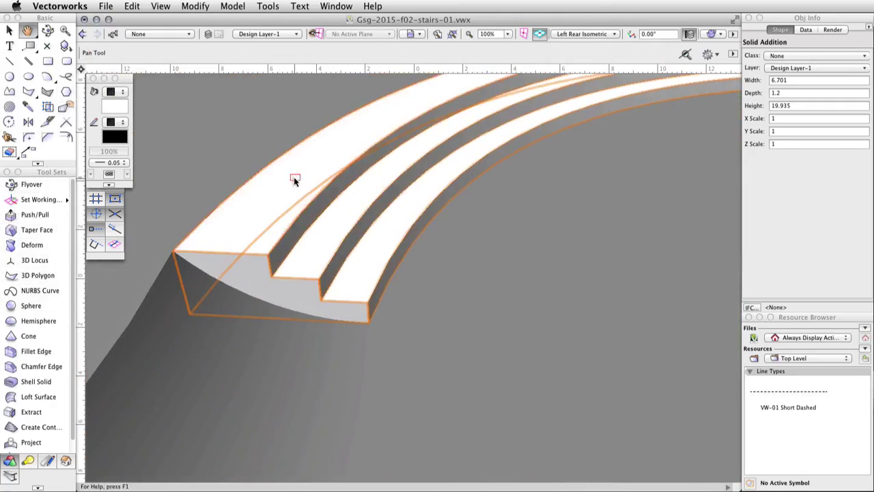
left_click(246, 261)
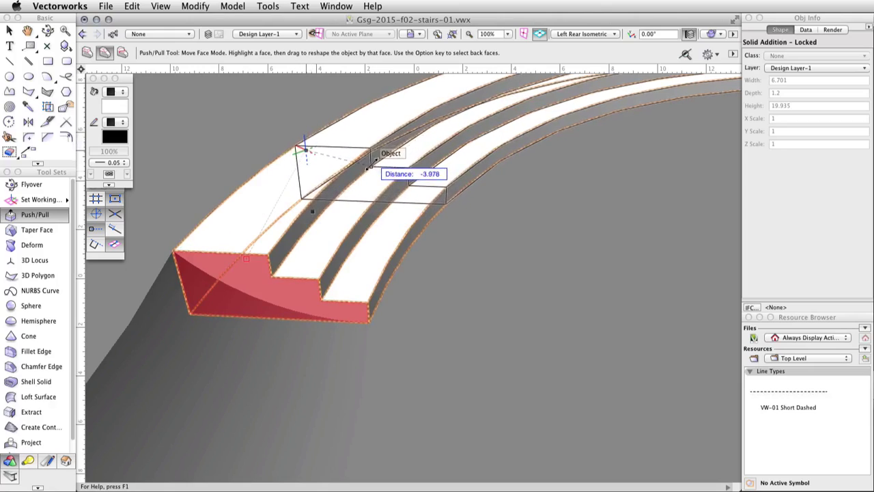
left_click(374, 160)
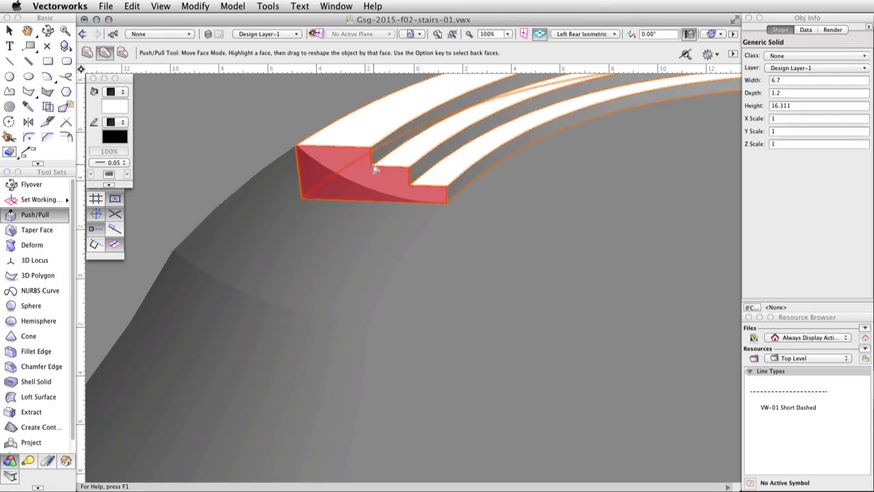
- Assign the trimmed step solid to the Stairs class
middle_click_drag(440, 283, 361, 392)
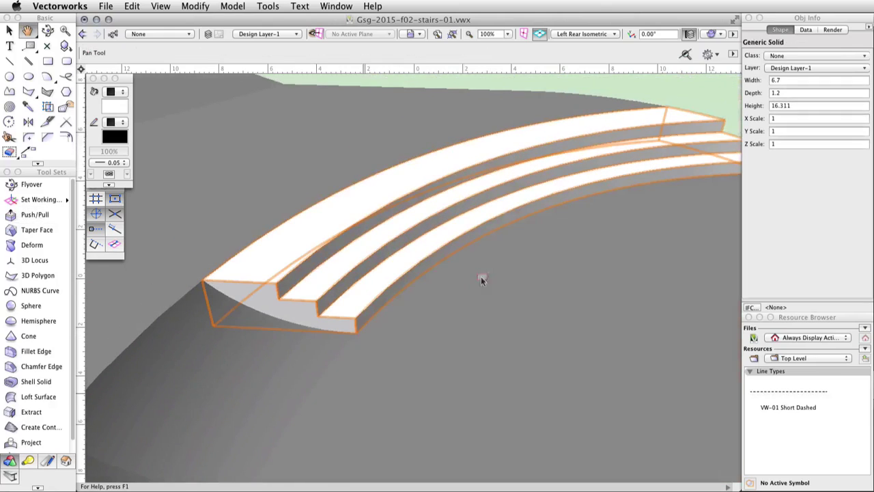
left_click(823, 54)
left_click(809, 115)
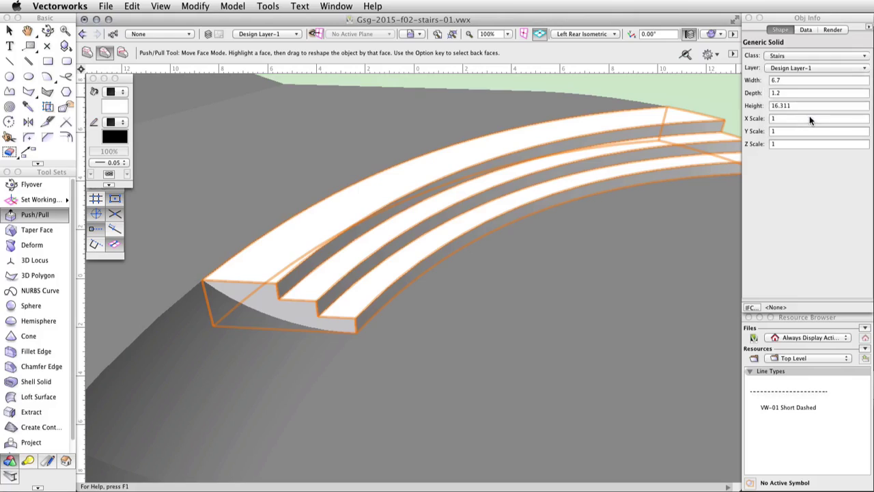